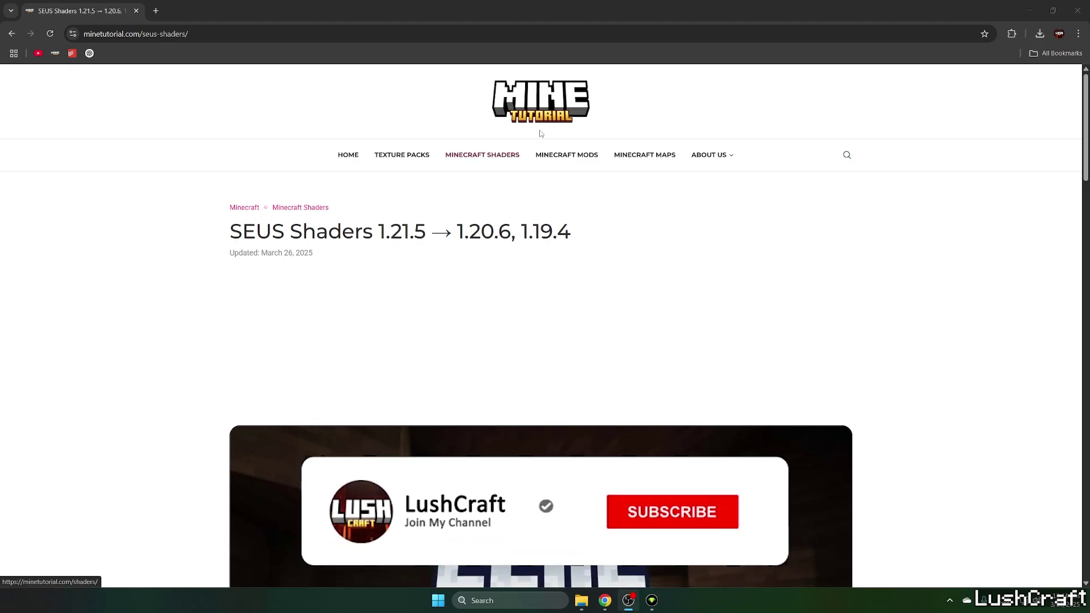
Step: Scroll the SEUS Shaders article down to its Download Links section
scroll(479, 255, down, 9)
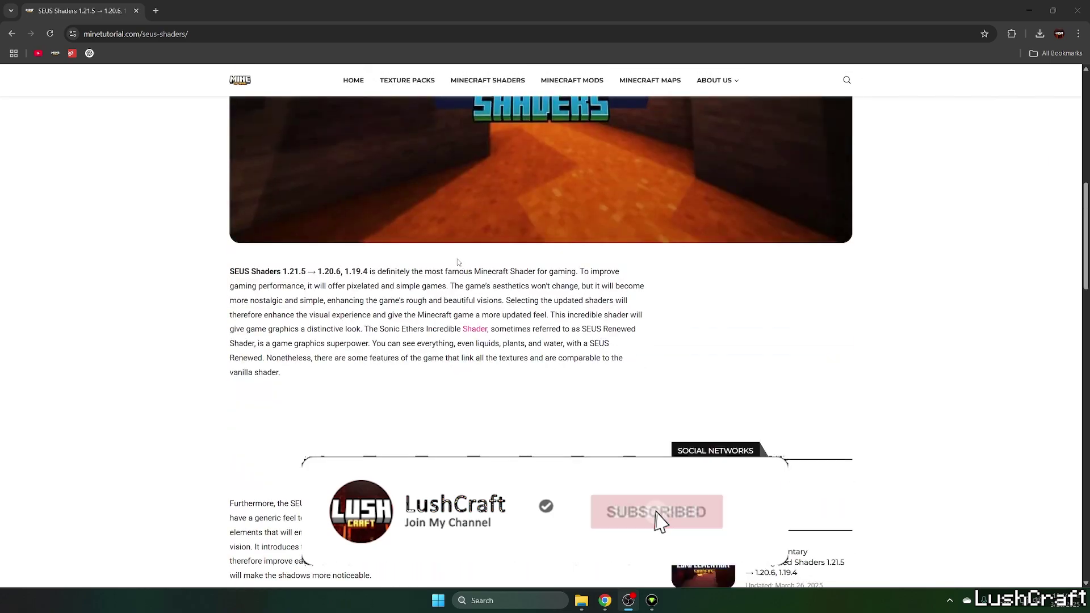
scroll(457, 261, down, 12)
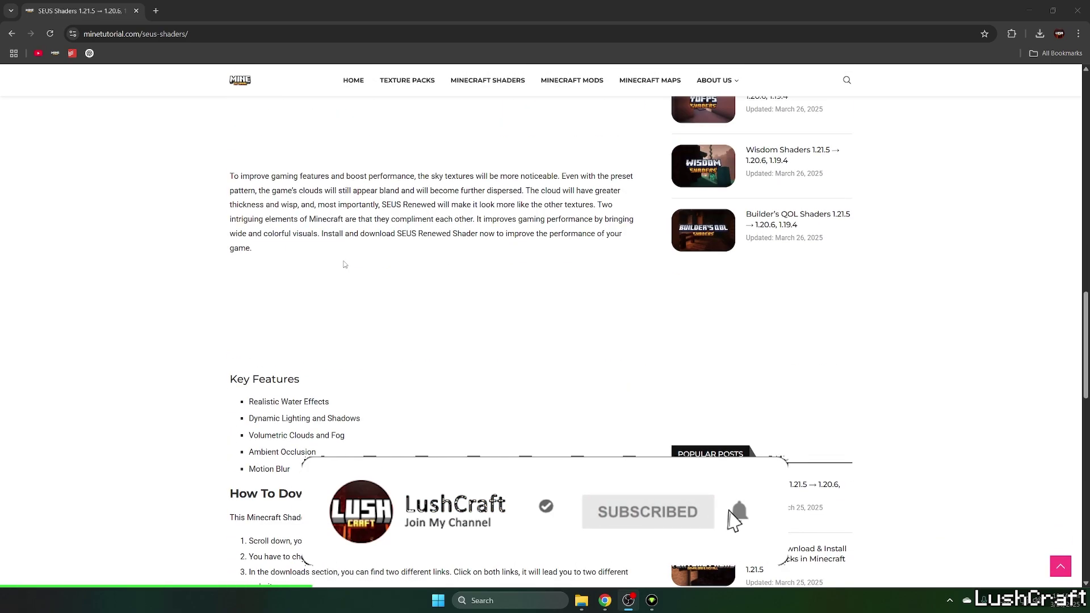
scroll(346, 267, down, 4)
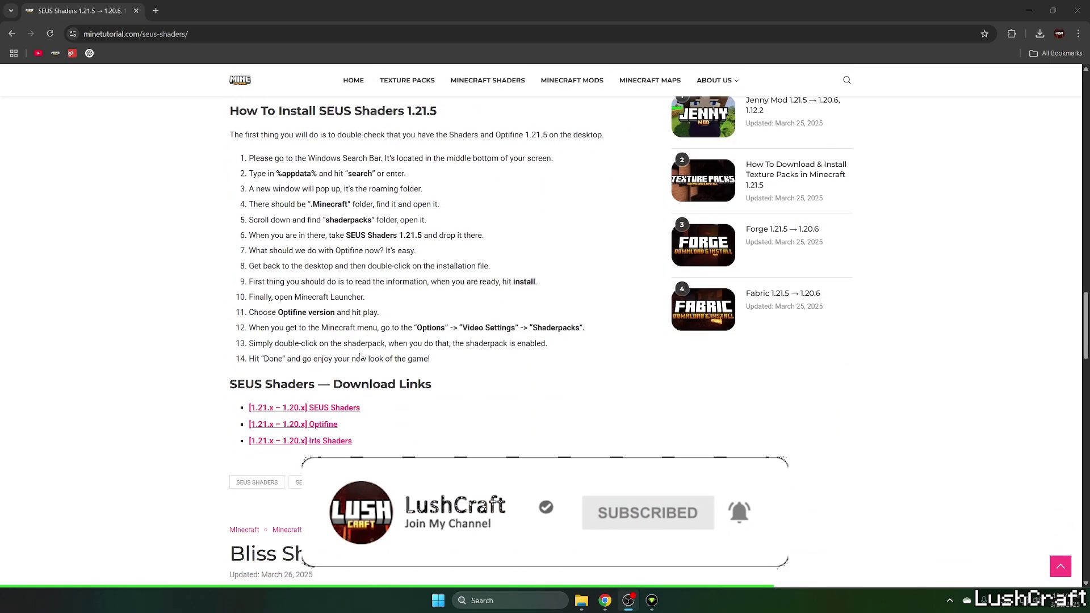
Step: Open the SEUS Shaders download link and Iris Shaders link in new tabs, closing the article tab
click(337, 411)
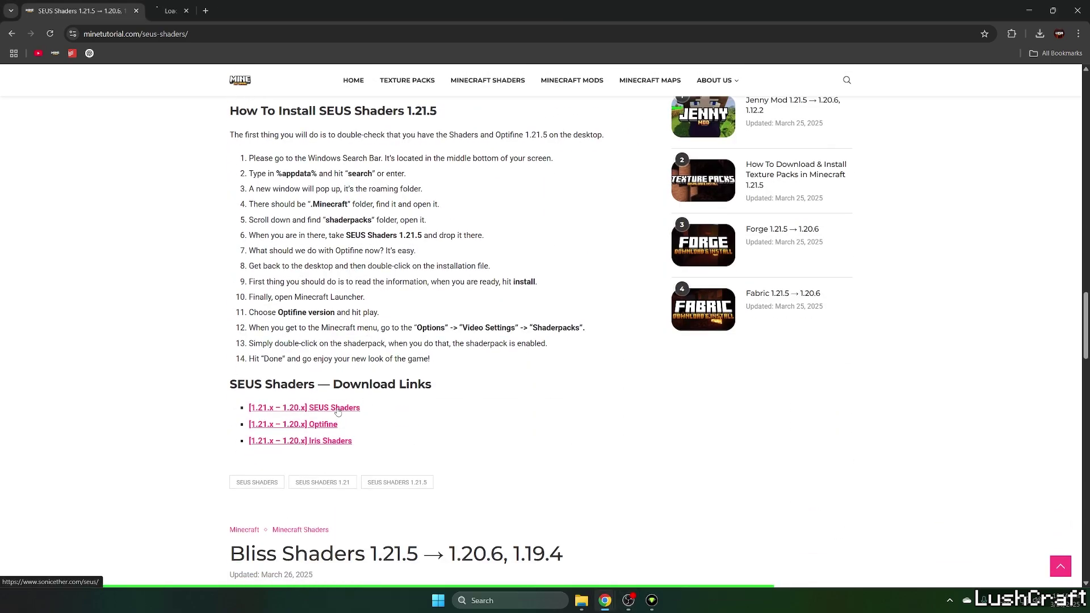
click(329, 443)
click(151, 9)
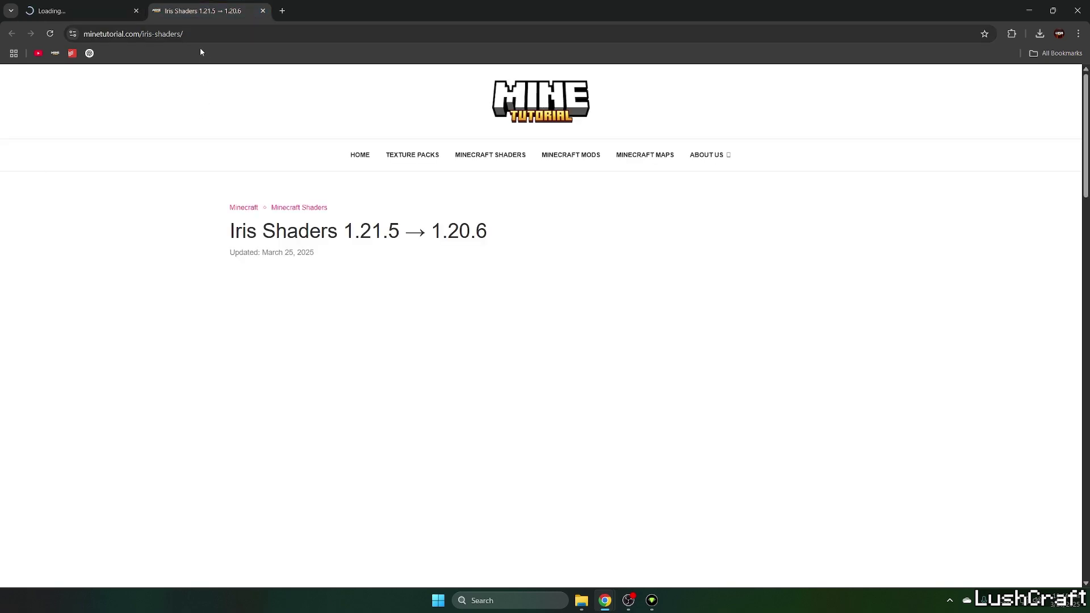
Step: From the MineTutorial Iris page, open 'Iris Shaders for Minecraft' and close the MineTutorial tab
click(114, 3)
click(205, 10)
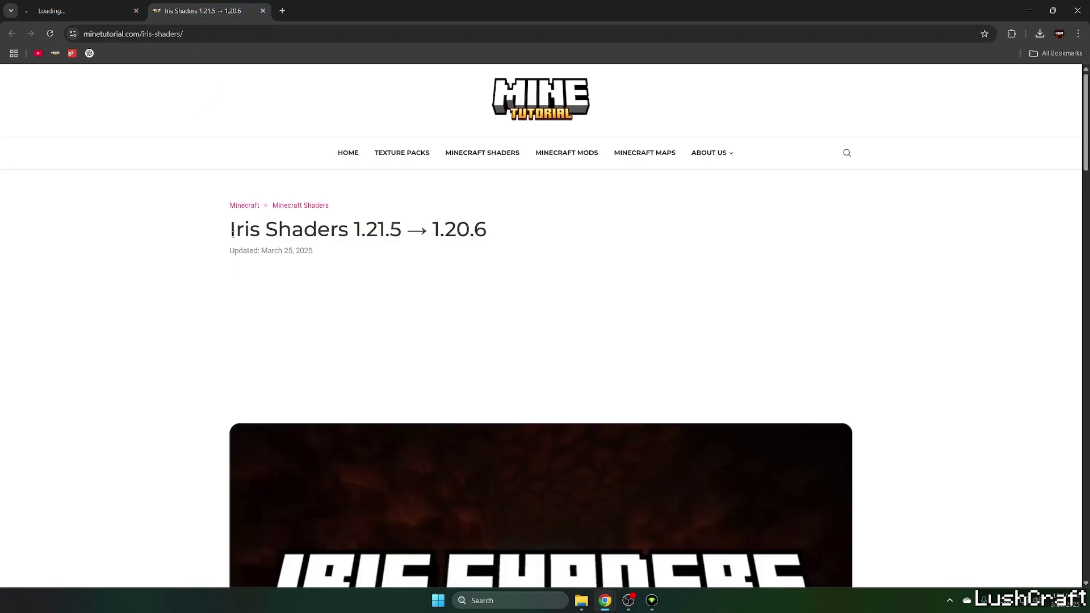
scroll(245, 233, down, 7)
scroll(244, 233, down, 20)
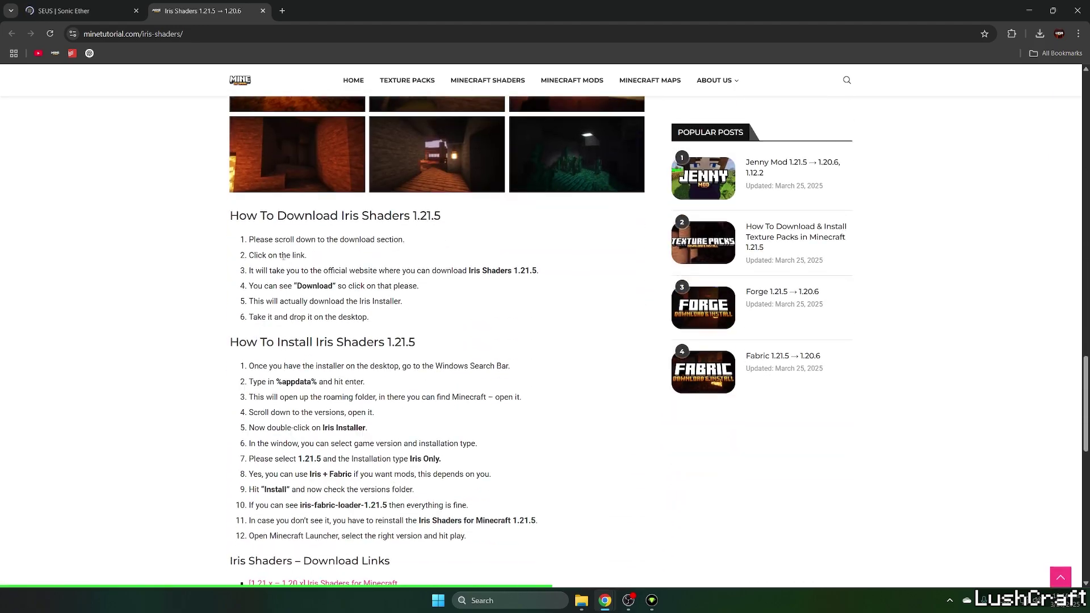
scroll(315, 264, down, 3)
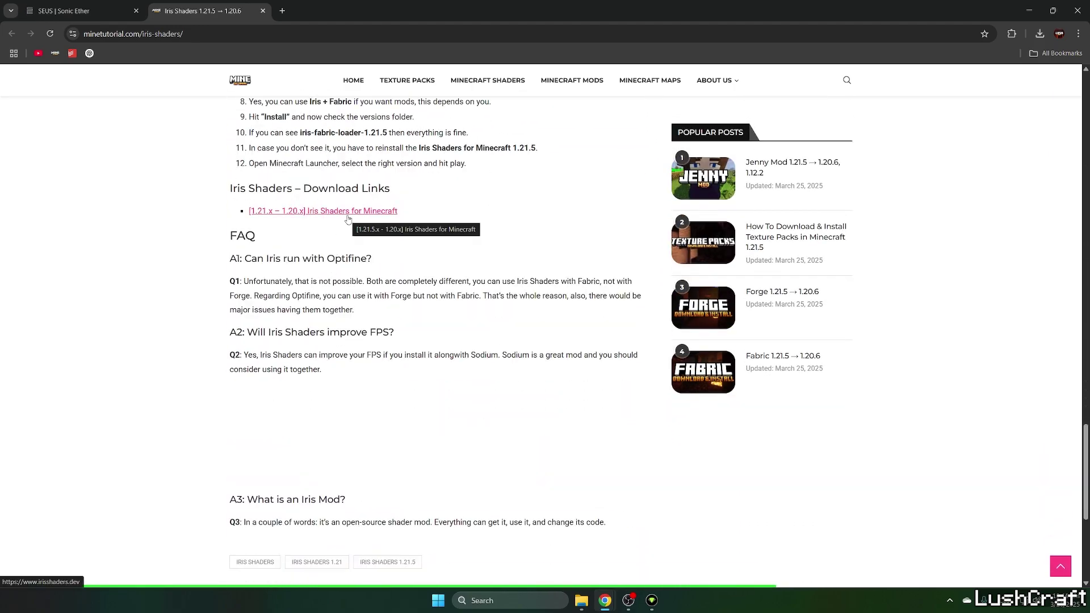
click(347, 216)
click(262, 11)
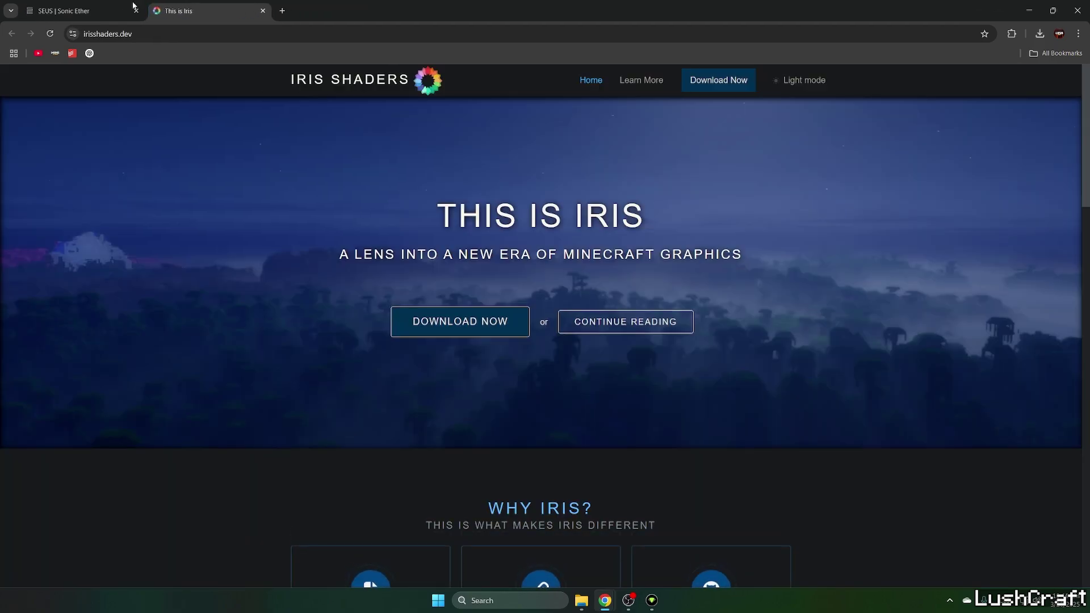
Step: Go to the SEUS Sonic Ether tab and jump to its Downloads section
click(85, 11)
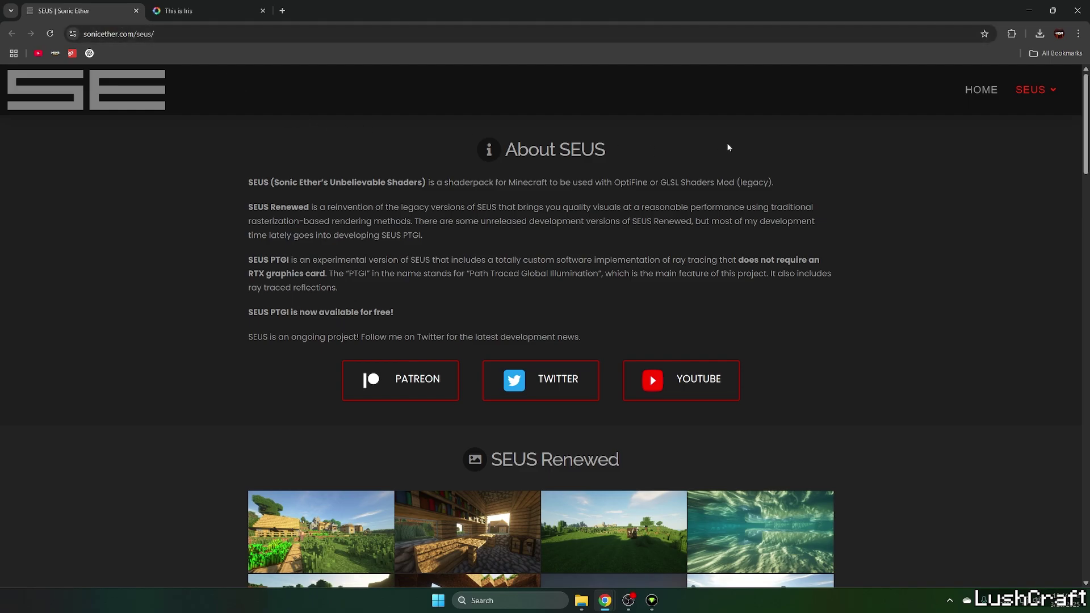
scroll(577, 225, down, 8)
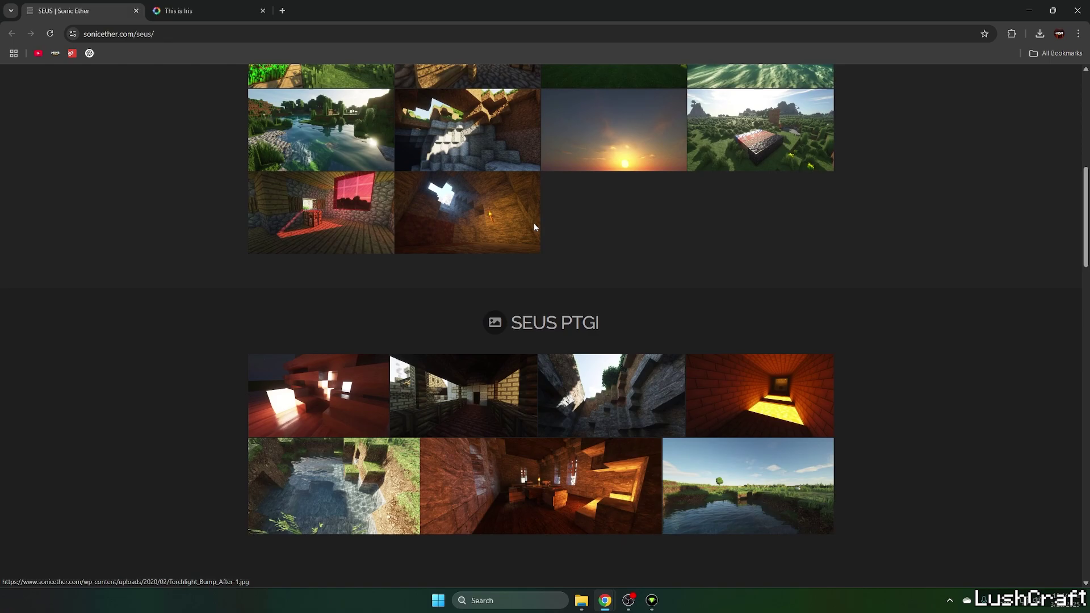
scroll(538, 224, up, 9)
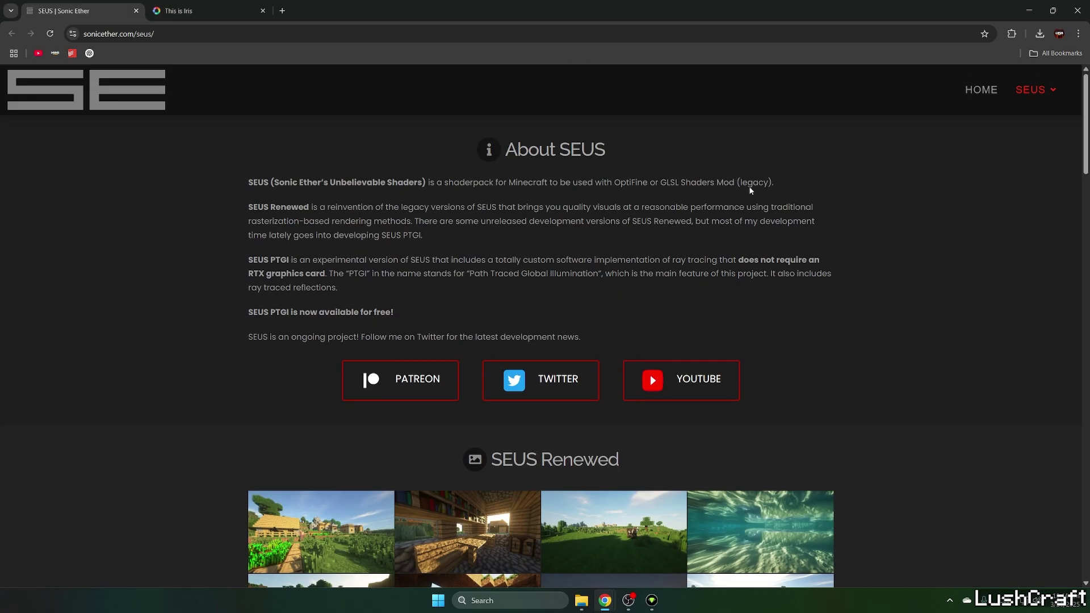
mouse_move(1024, 93)
click(926, 151)
click(994, 152)
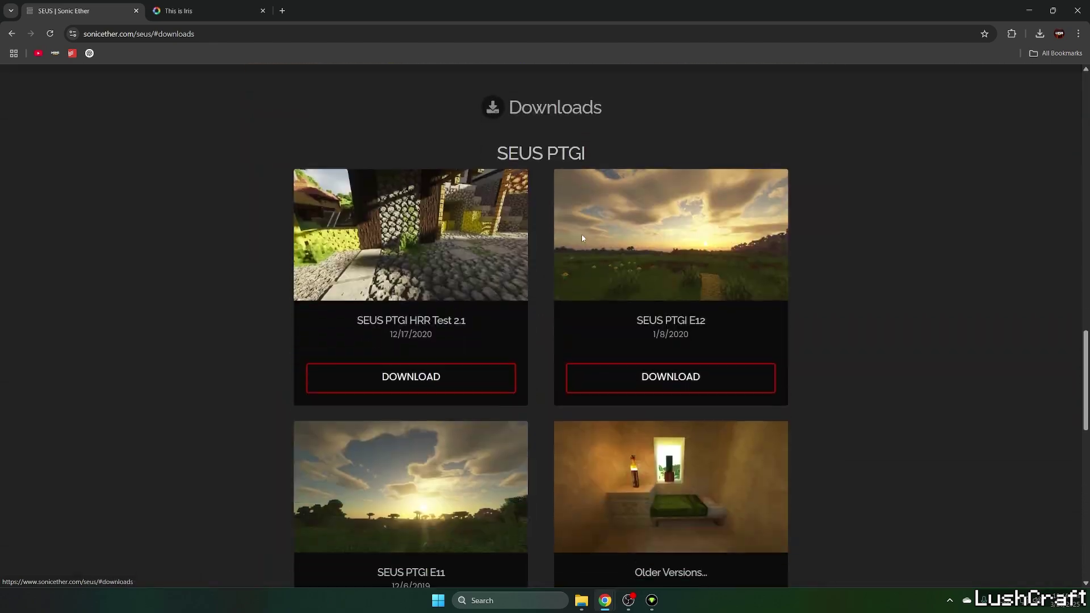
Step: Scroll down to the SEUS Renewed 1.0.1 download card
scroll(578, 290, down, 7)
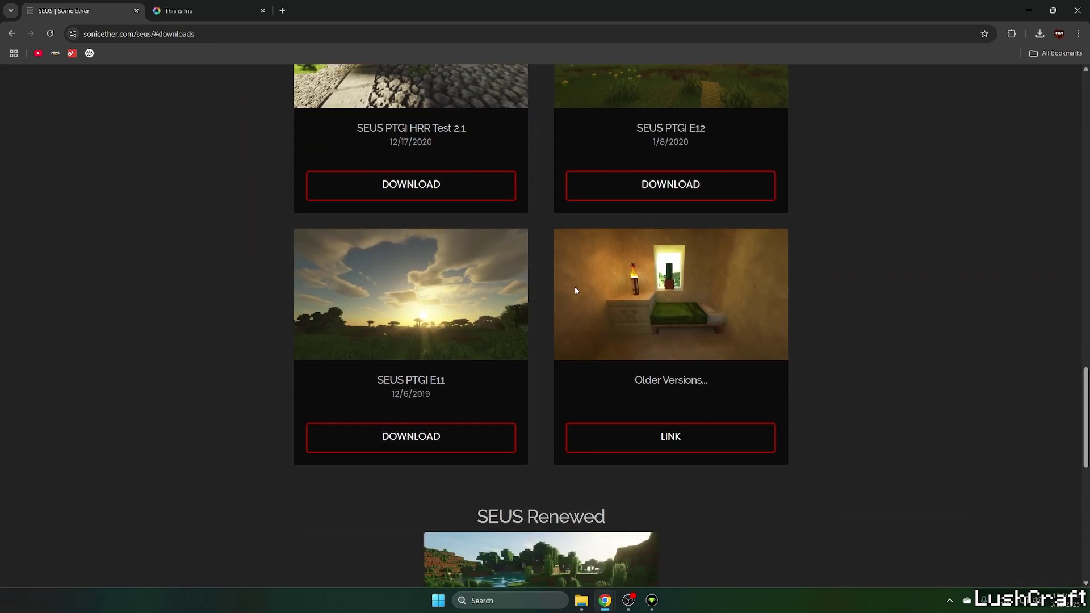
scroll(560, 391, down, 5)
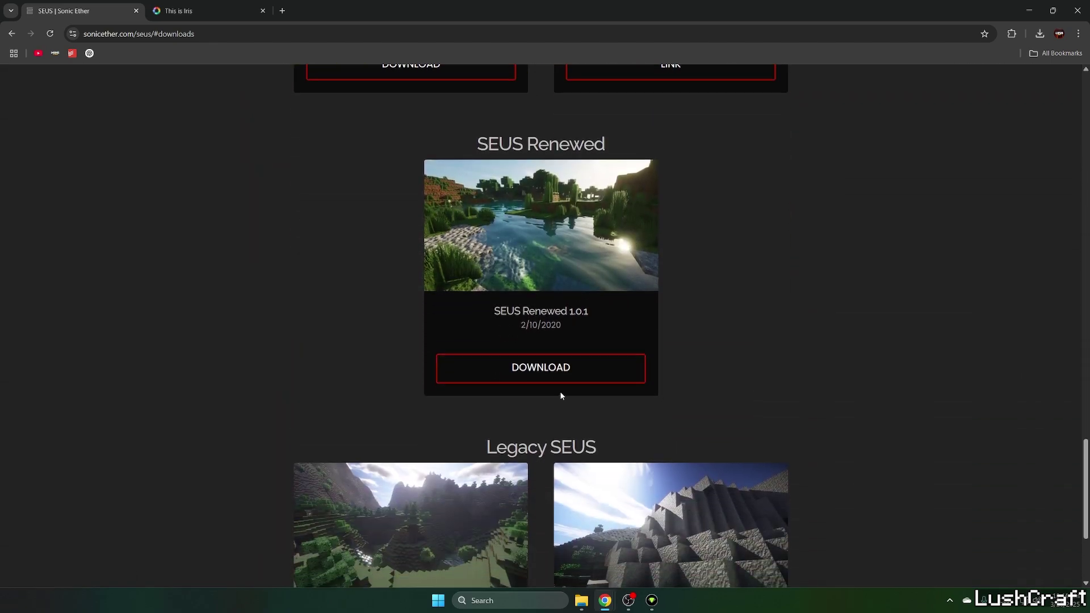
scroll(559, 397, up, 4)
scroll(611, 373, down, 3)
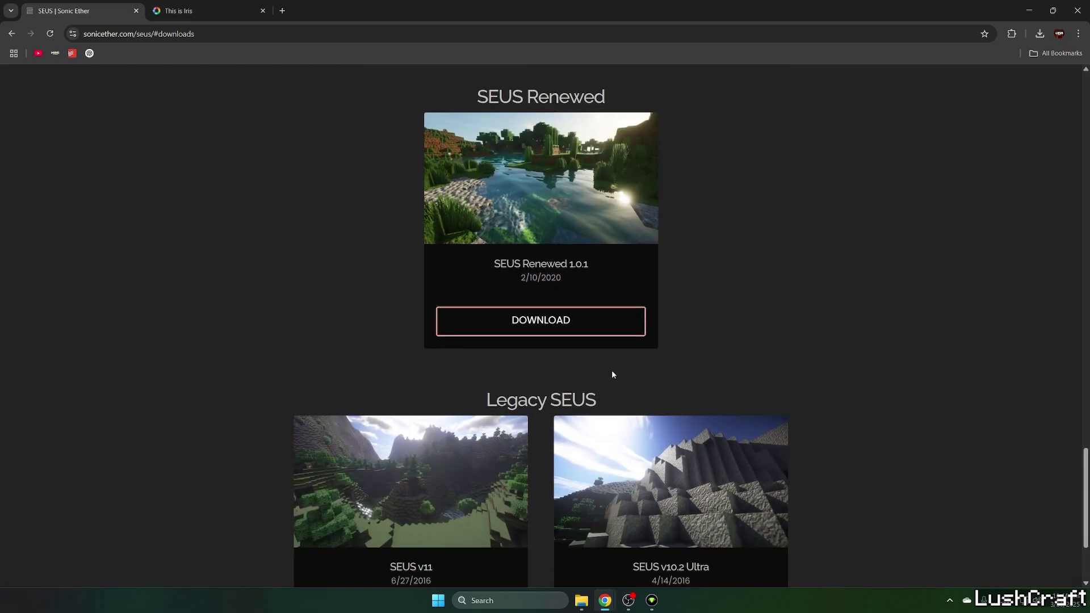
Step: Download SEUS Renewed v1.0.1, close its tab, and download the Iris universal installer jar
click(588, 226)
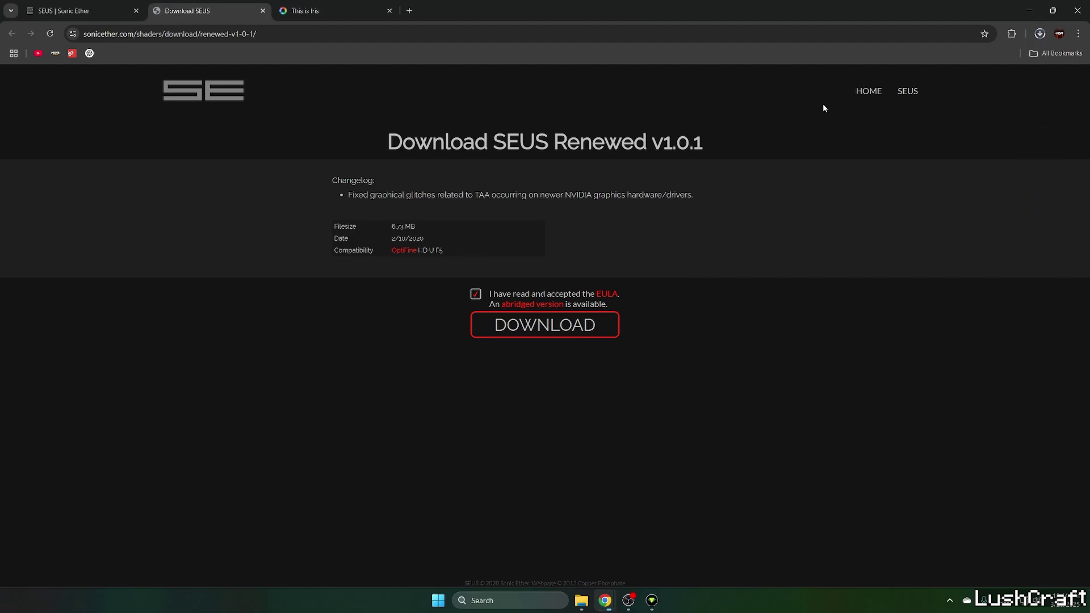
click(1041, 33)
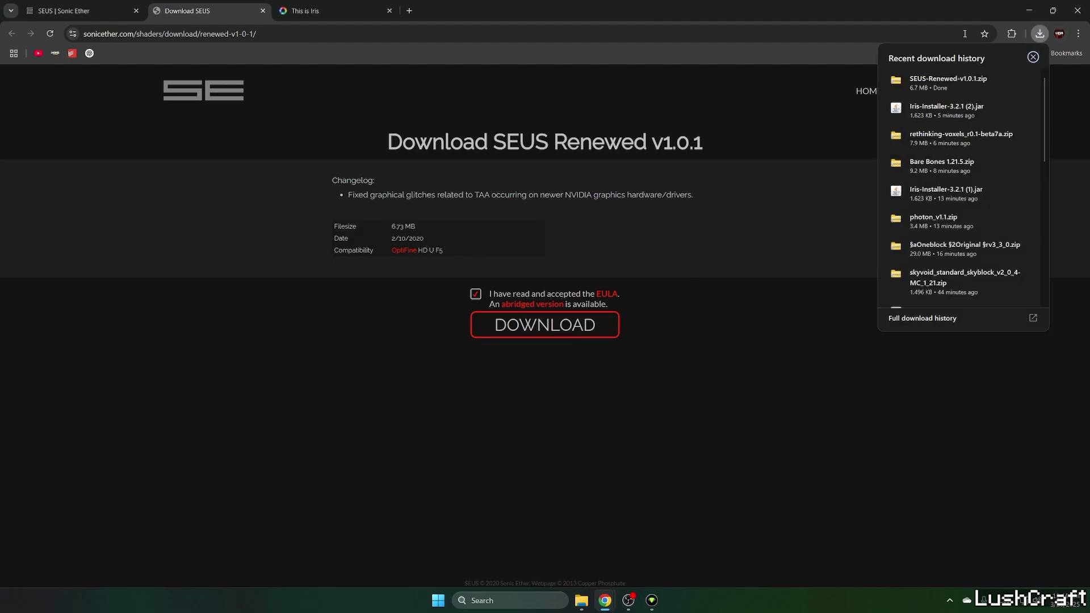
click(140, 11)
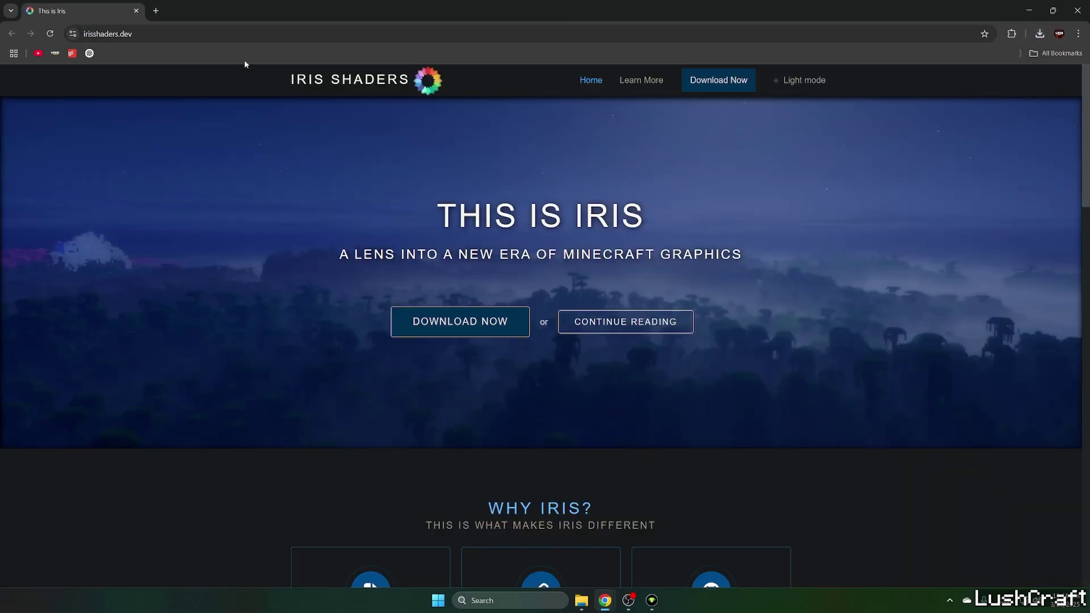
click(475, 330)
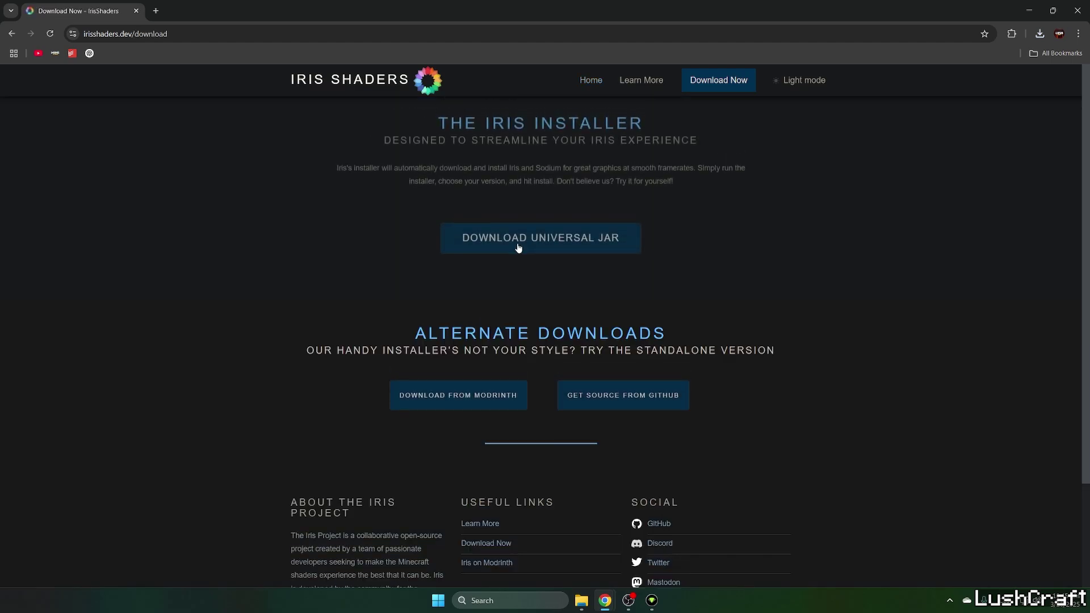
click(519, 246)
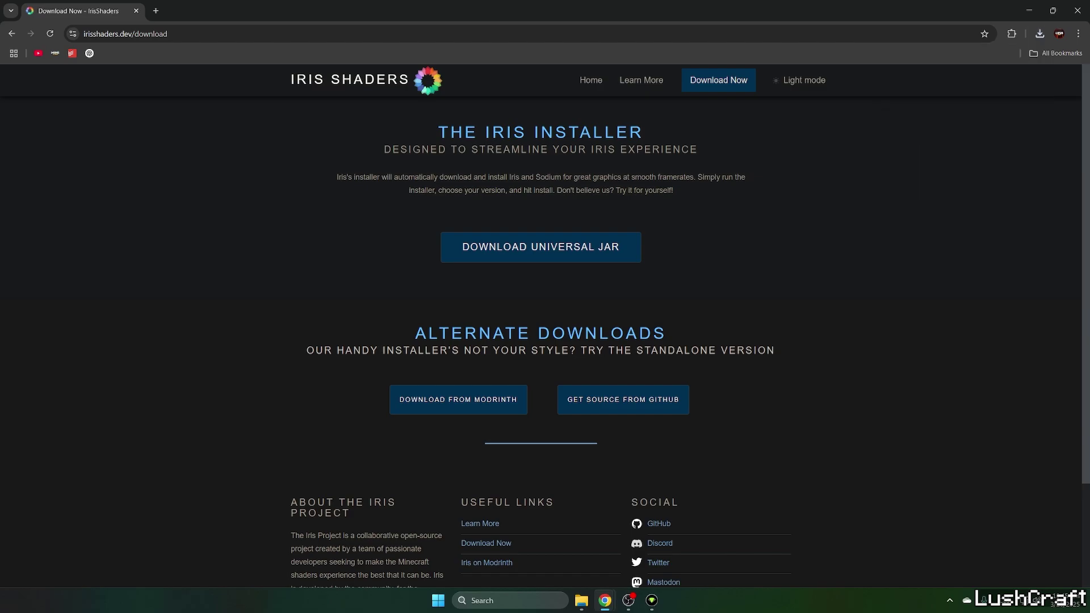
Step: Drag the Iris installer jar and SEUS Renewed zip from Chrome's downloads onto the desktop
mouse_move(925, 11)
mouse_down()
mouse_move(970, 44)
mouse_move(791, 348)
mouse_up()
click(857, 370)
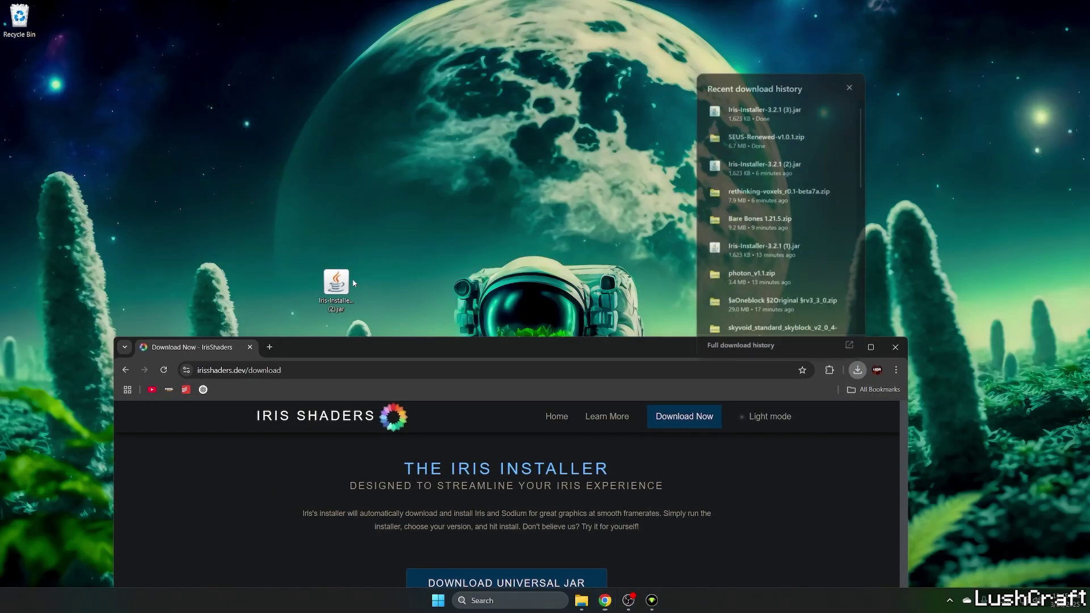
mouse_move(336, 287)
mouse_down()
mouse_move(173, 62)
mouse_move(48, 38)
mouse_up()
click(830, 370)
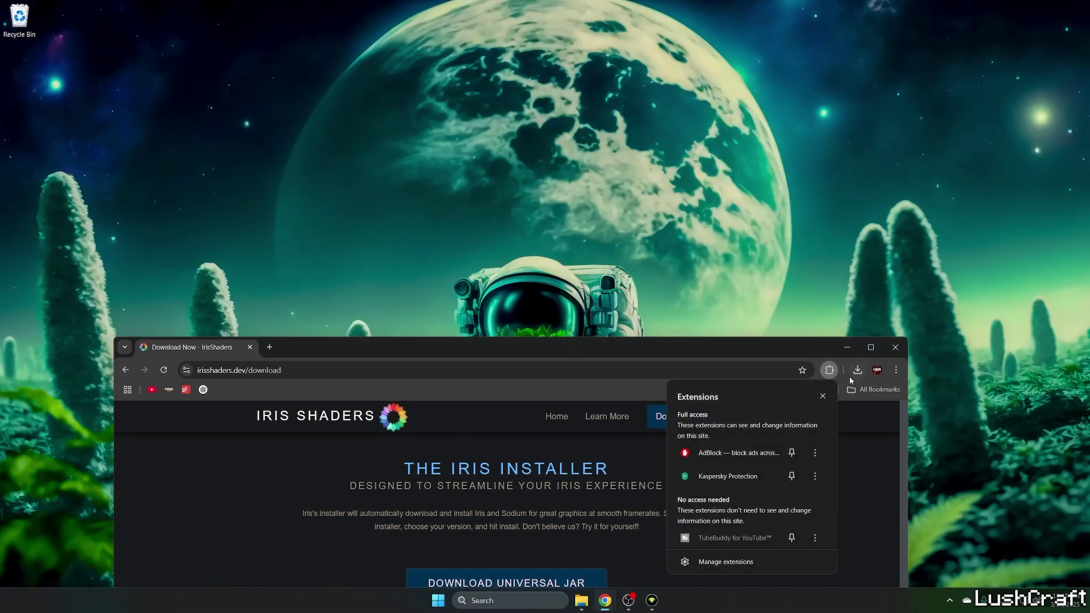
click(857, 369)
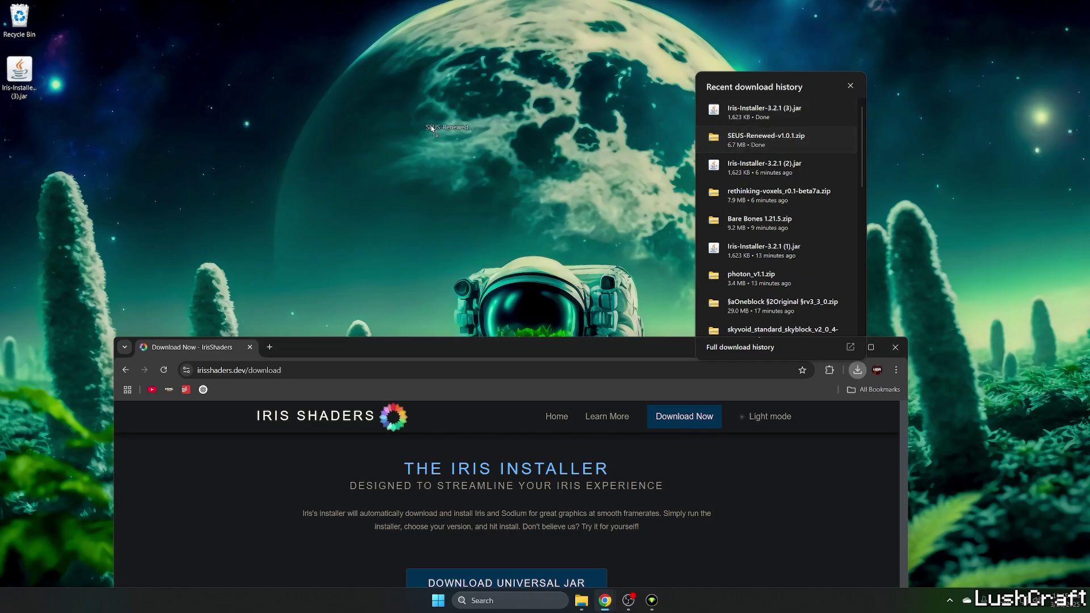
double_click(579, 347)
Step: Close Chrome, center the two files on the desktop, and search Windows for %appdata%
click(1077, 3)
mouse_move(121, 165)
mouse_down()
mouse_move(25, 97)
mouse_move(328, 291)
mouse_up()
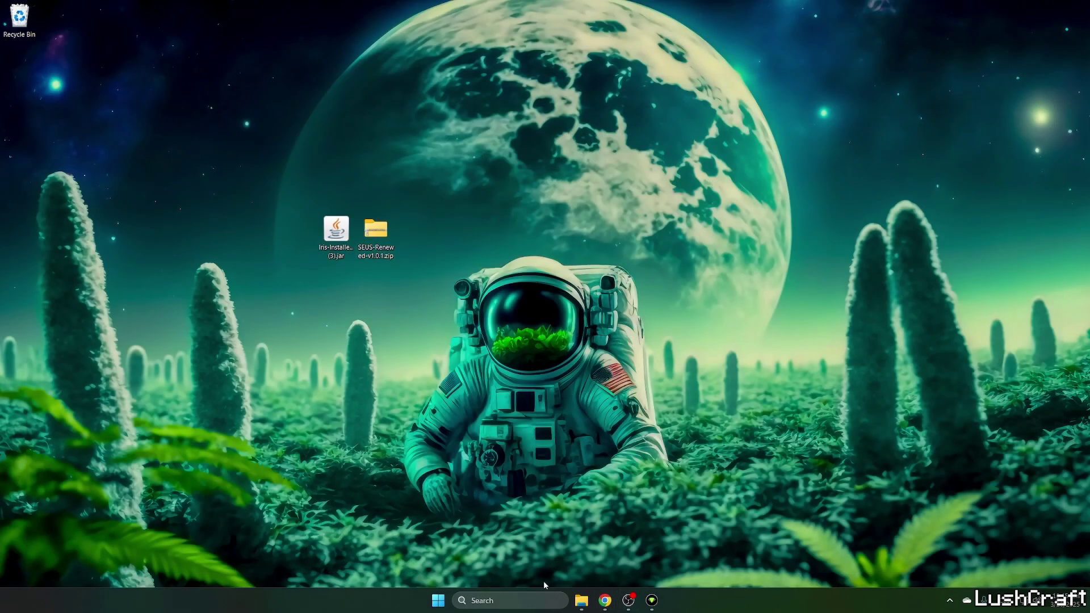
click(539, 600)
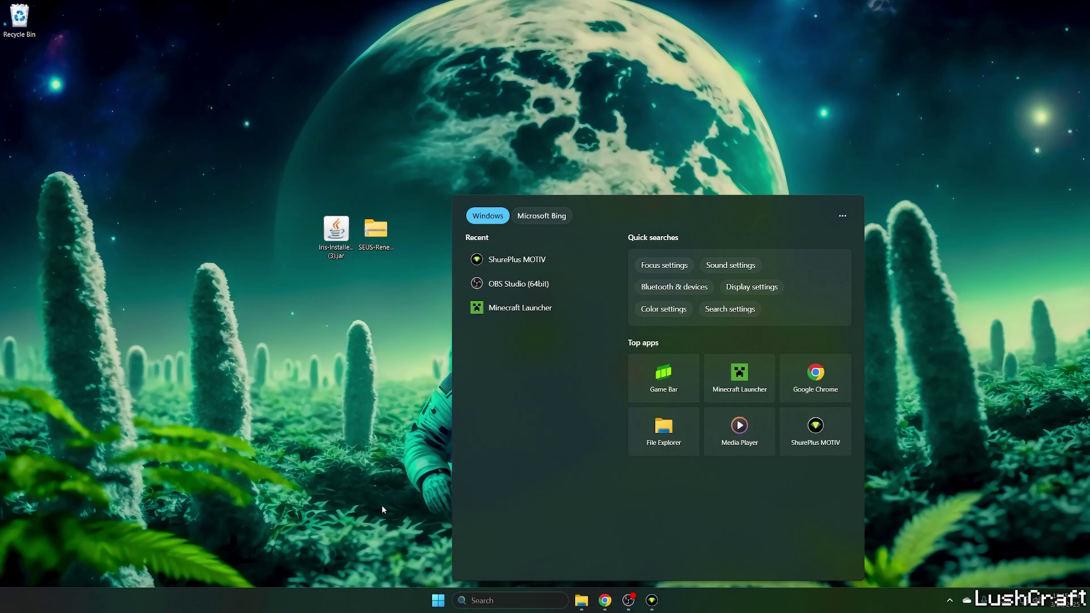
text(%appdata%)
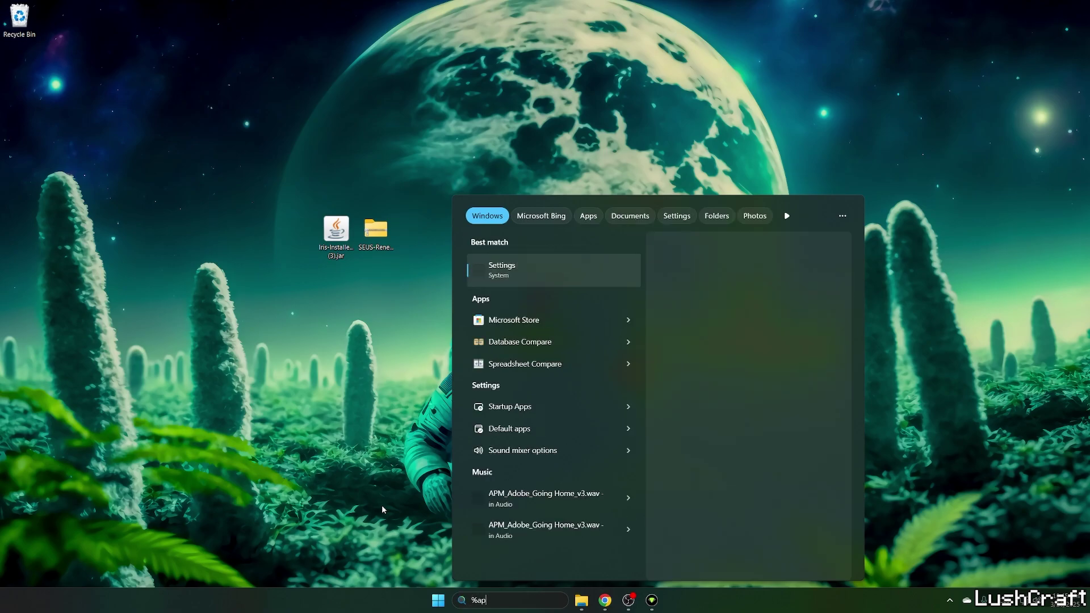
Step: Open the Roaming\.minecraft\shaderpacks folder beside the desktop
key(Return)
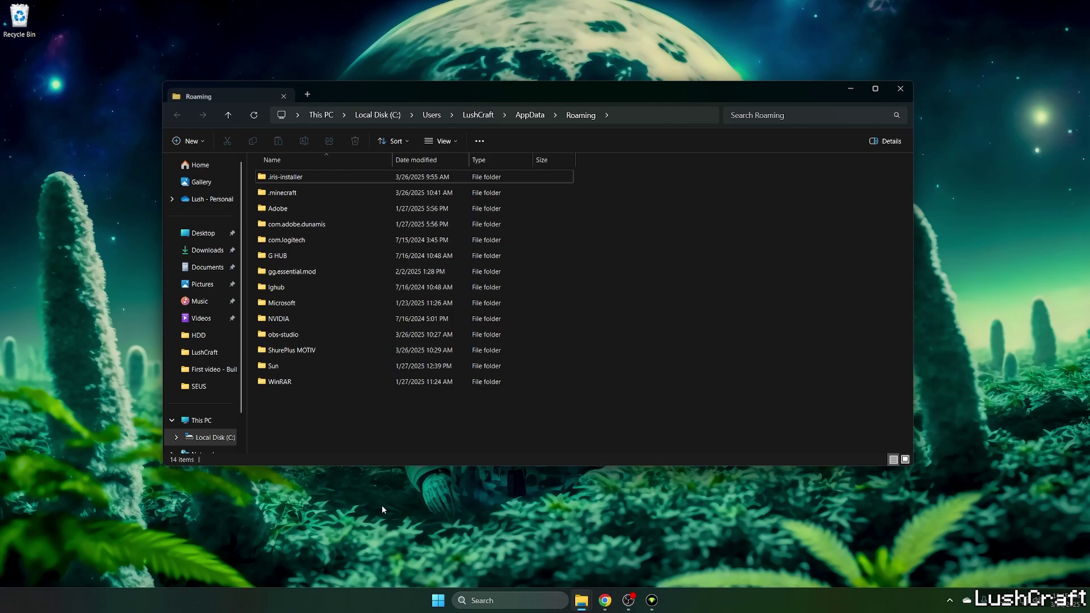
drag(377, 93, 719, 147)
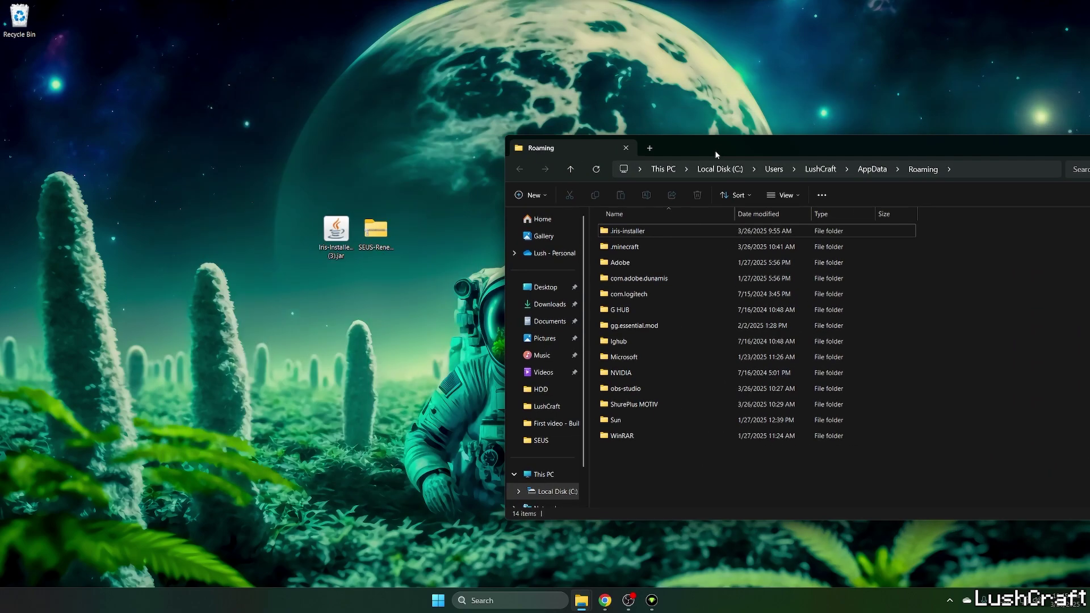
double_click(635, 246)
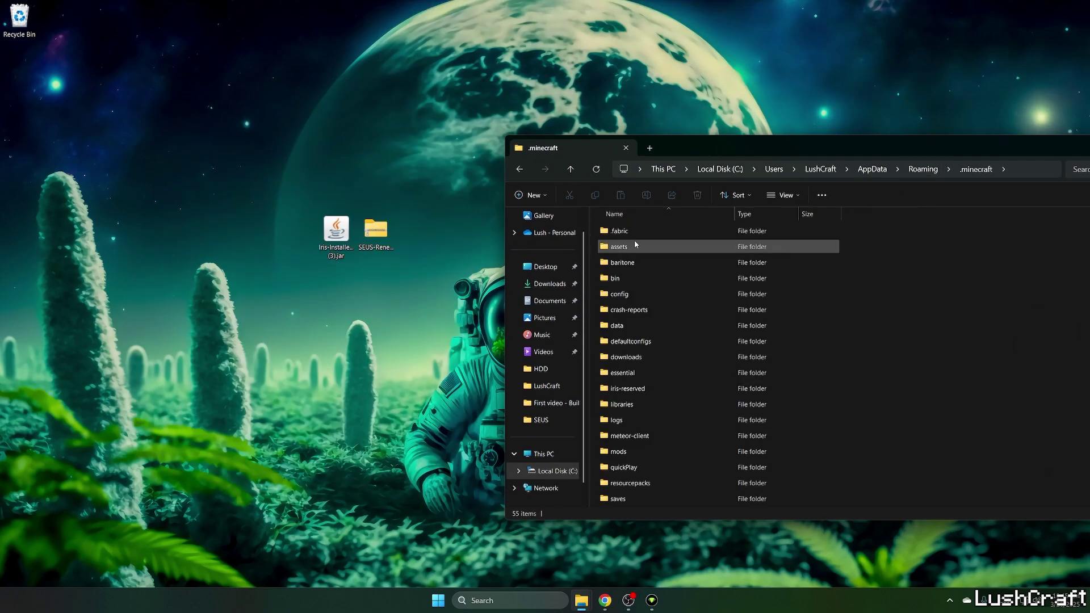
scroll(630, 398, down, 5)
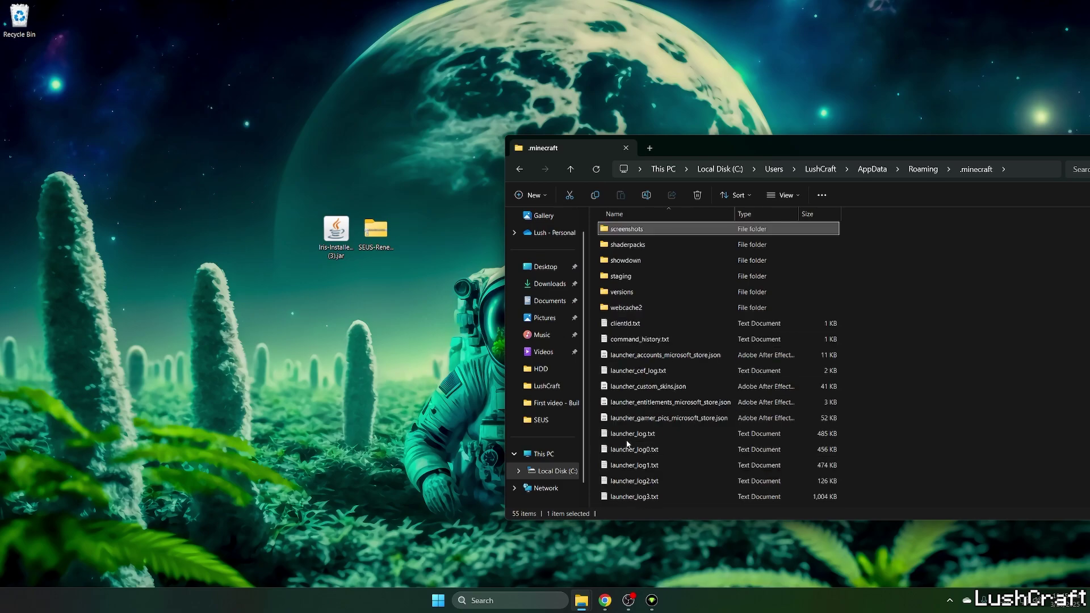
double_click(631, 245)
Step: Move SEUS-Renewed-v1.0.1.zip into shaderpacks, replacing the old copy, then return to .minecraft
drag(376, 230, 956, 293)
click(561, 264)
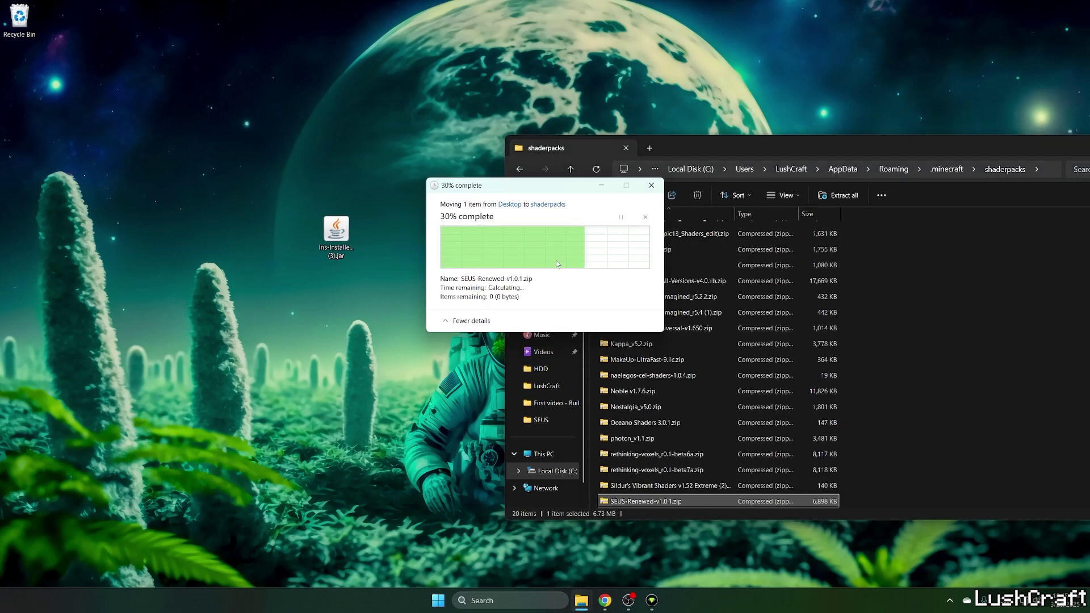
click(519, 170)
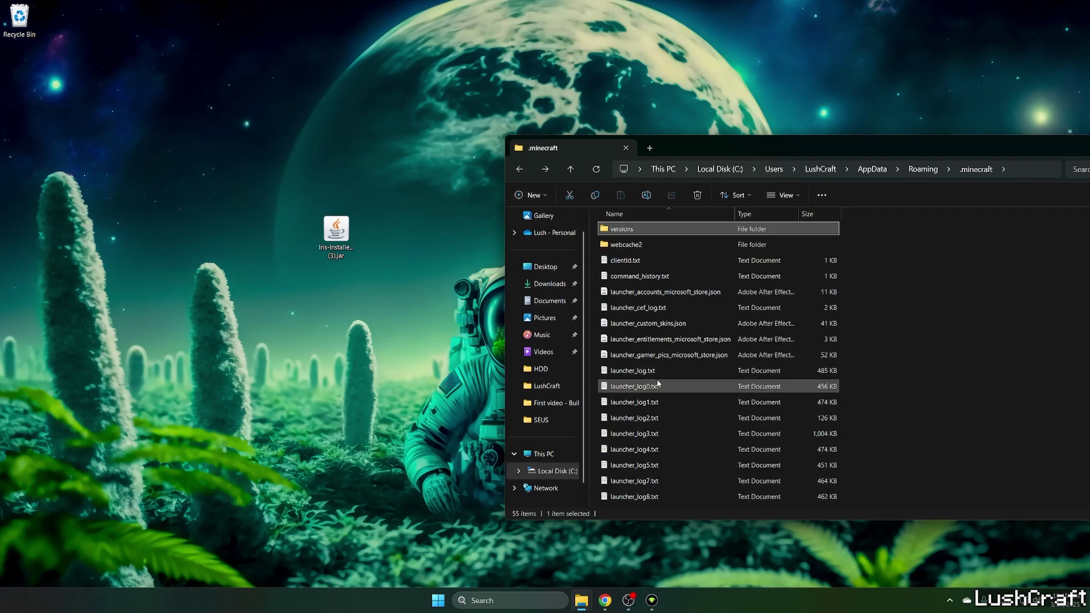
Step: Install Iris for Minecraft 1.21.5 with the installer, then close the installer and versions folder
double_click(634, 229)
double_click(348, 243)
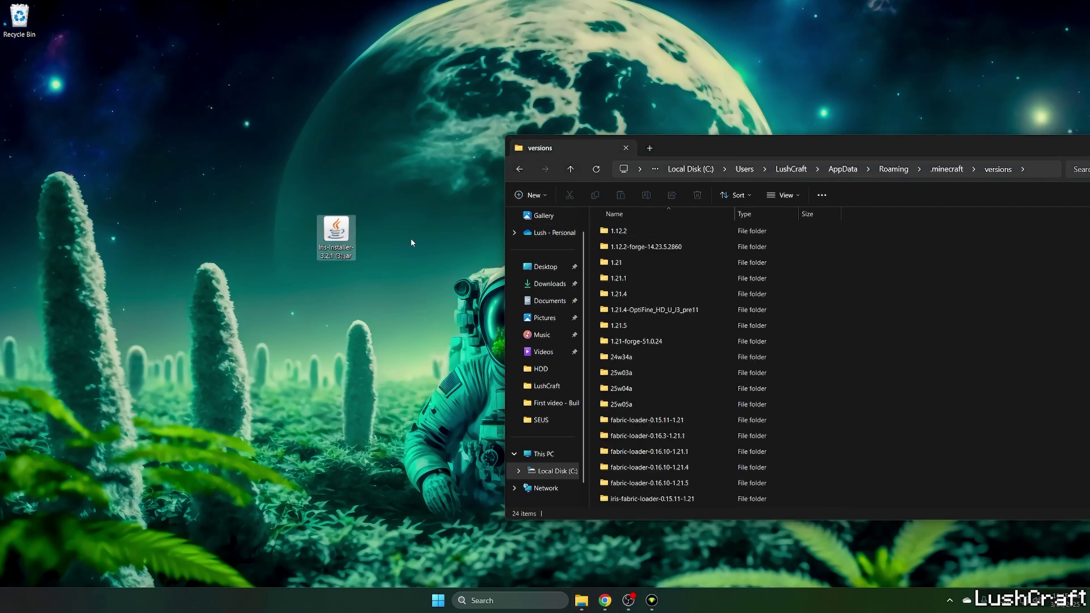
click(537, 268)
click(524, 283)
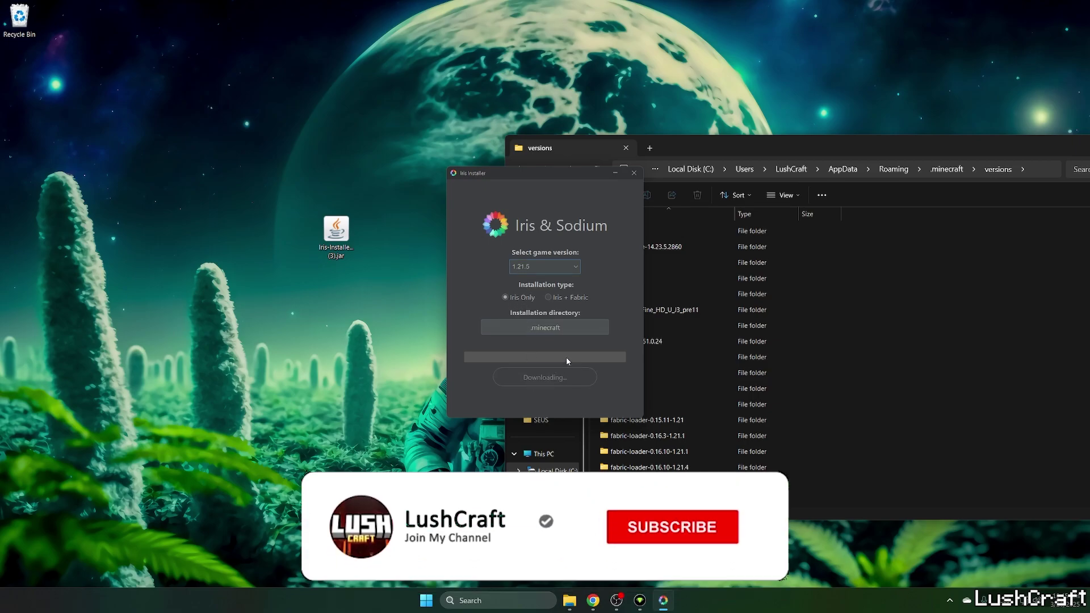
click(634, 174)
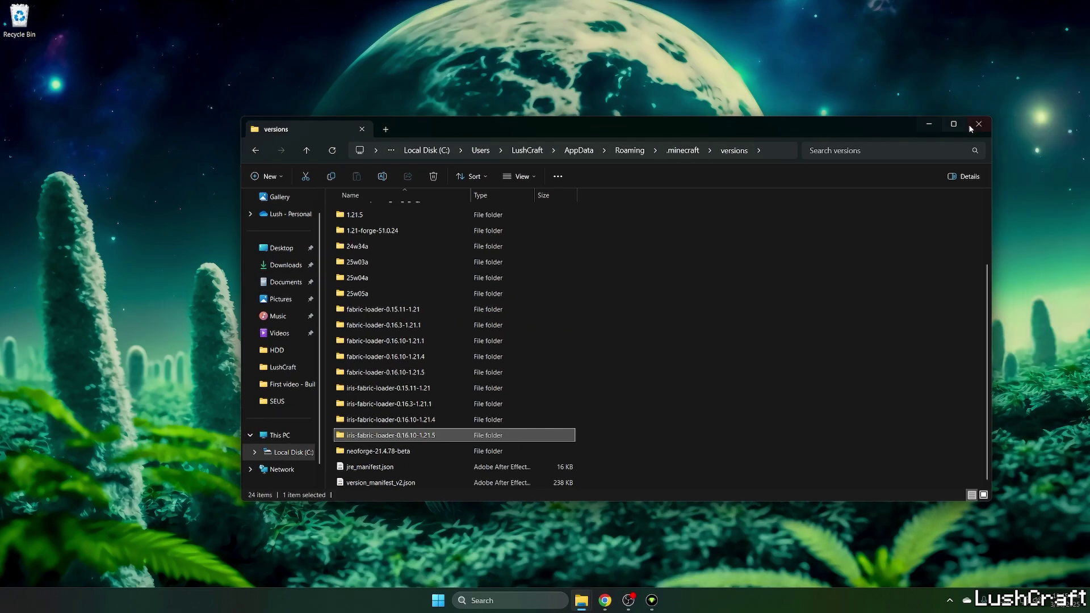
click(977, 125)
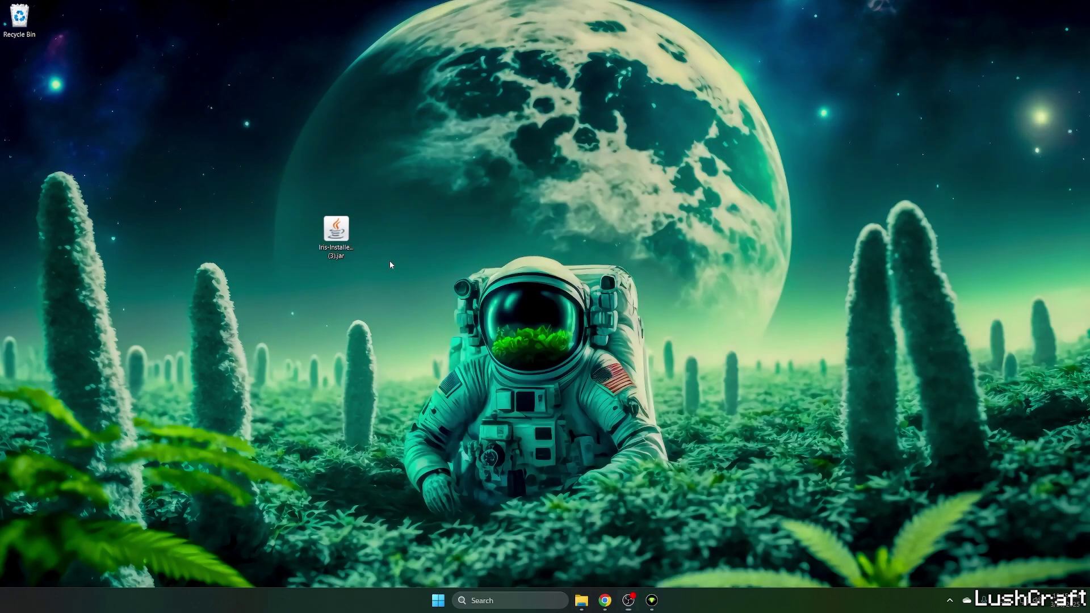
Step: Start Minecraft Launcher and play the Iris & Sodium for 1.21.5 installation
click(446, 602)
click(671, 287)
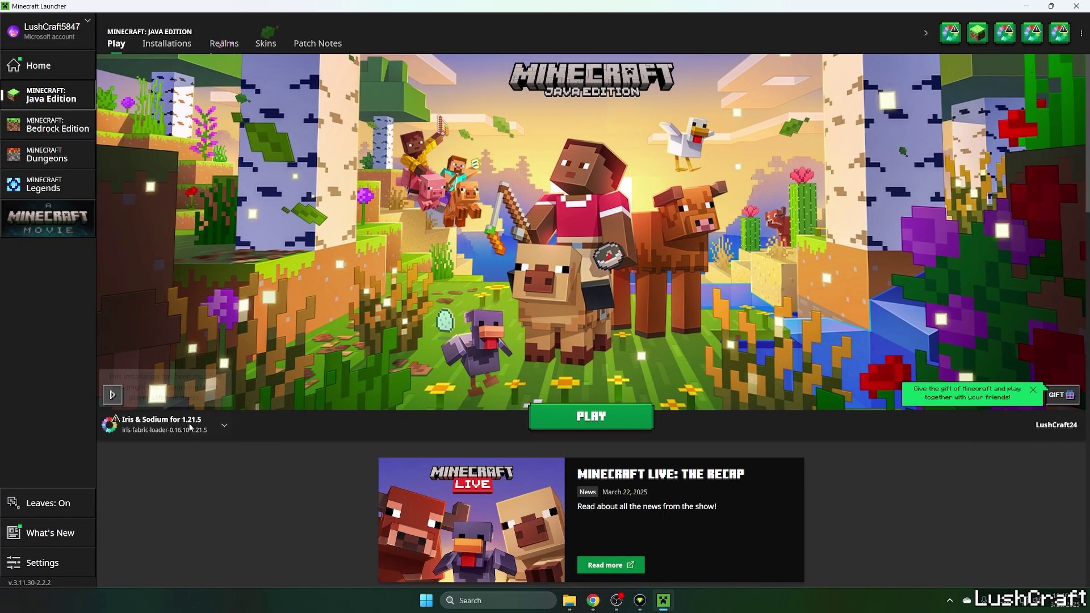
click(174, 418)
click(175, 419)
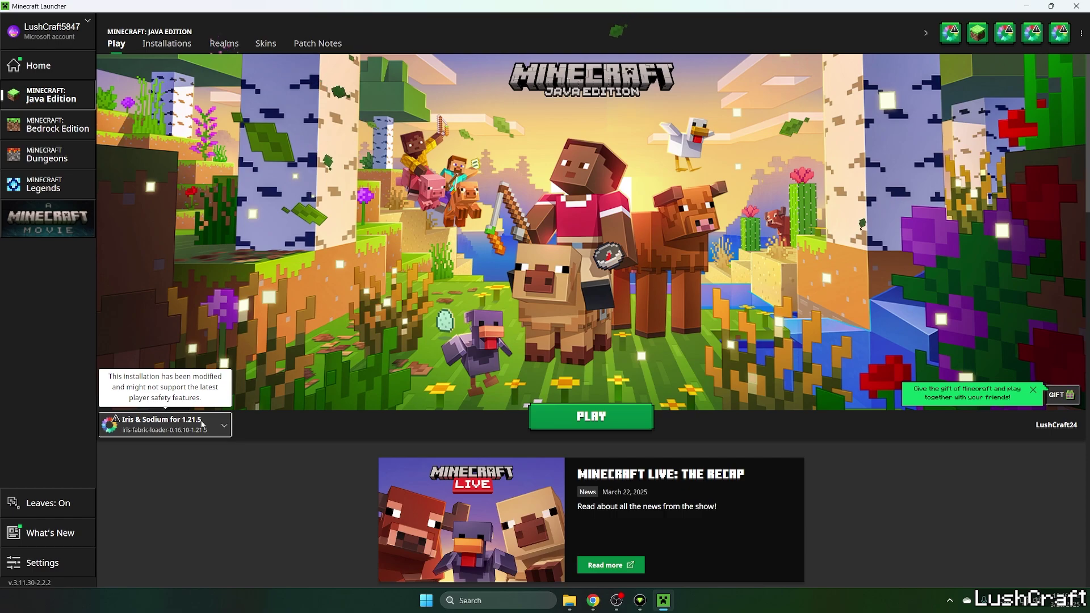
click(562, 417)
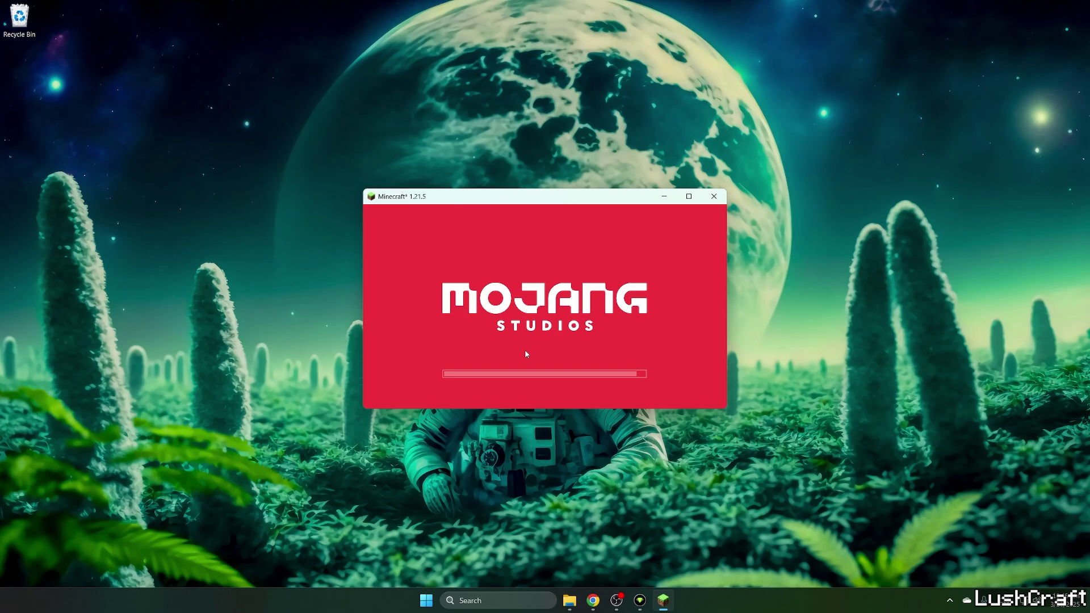
Step: Make the game window fullscreen and load the singleplayer world
click(689, 196)
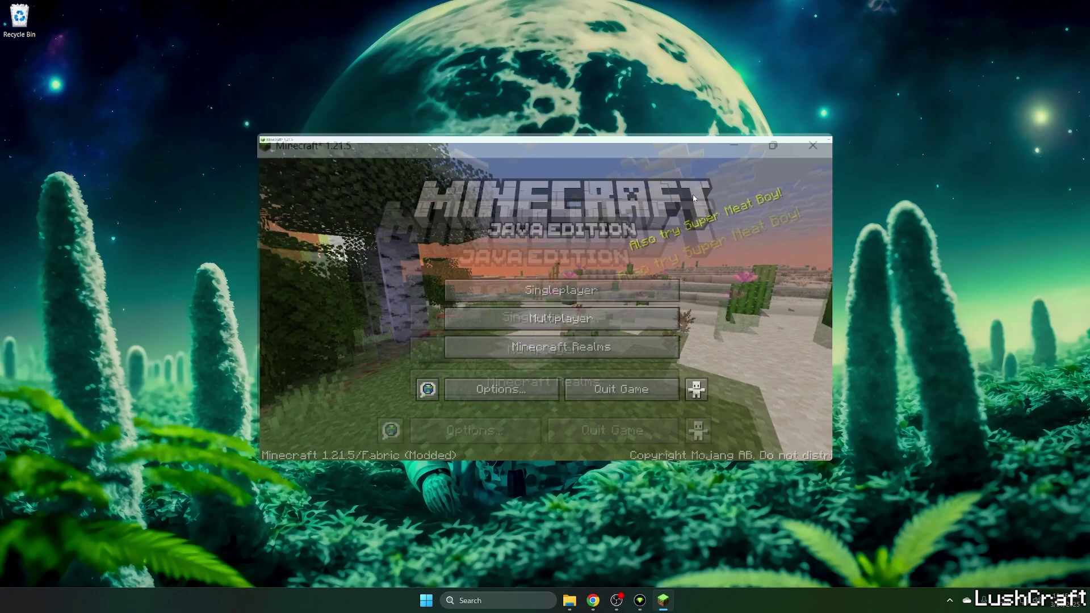
click(538, 266)
double_click(489, 173)
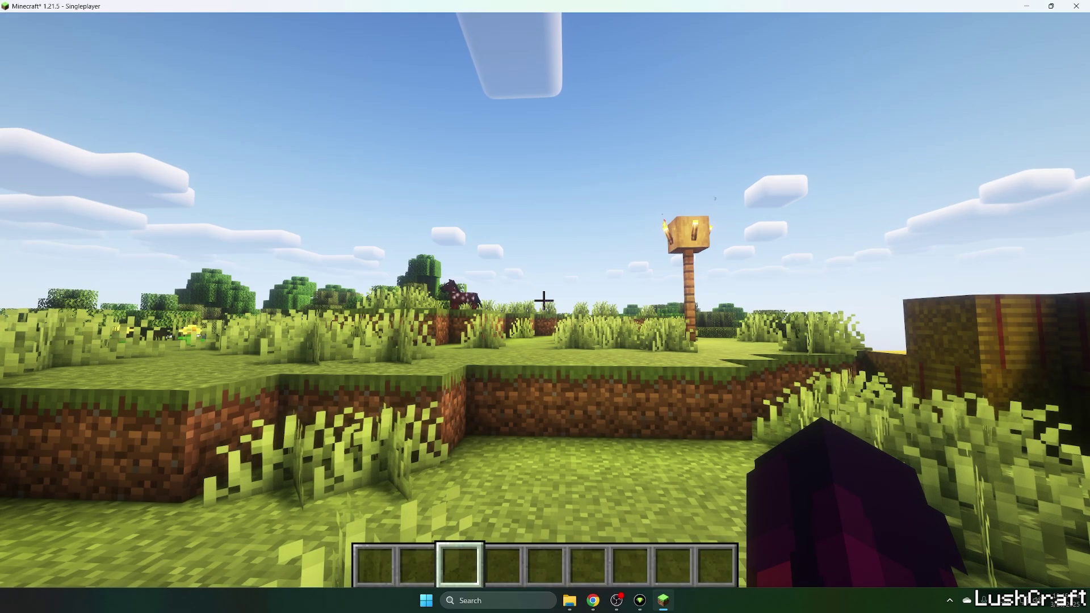
Step: In Options > Video Settings > Shader Packs, keep shaders on and select SEUS-Renewed-v1.0.1.zip
key(Escape)
click(430, 348)
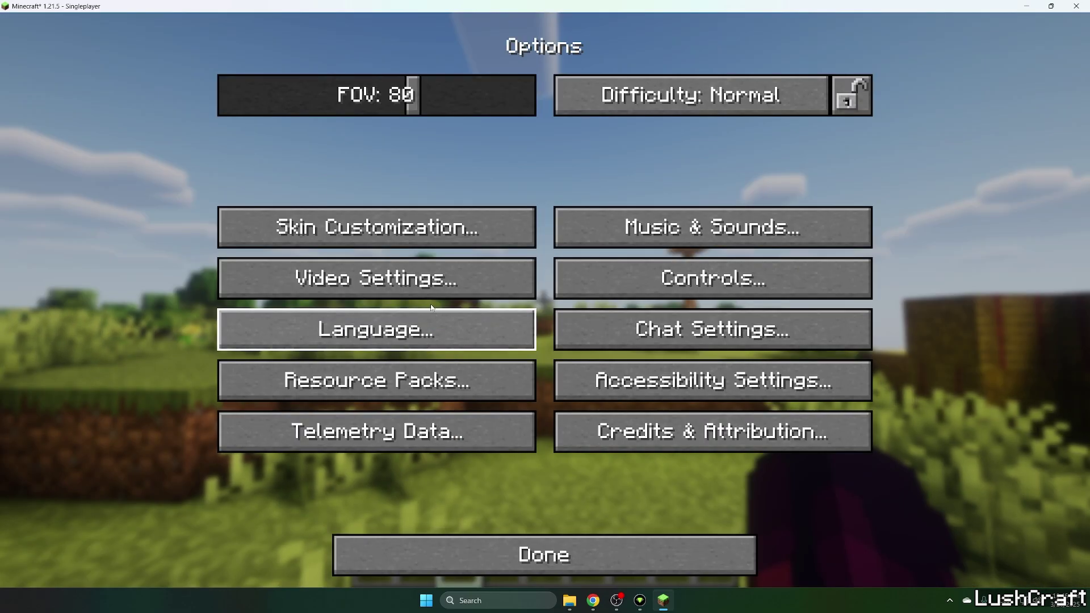
click(433, 278)
click(653, 47)
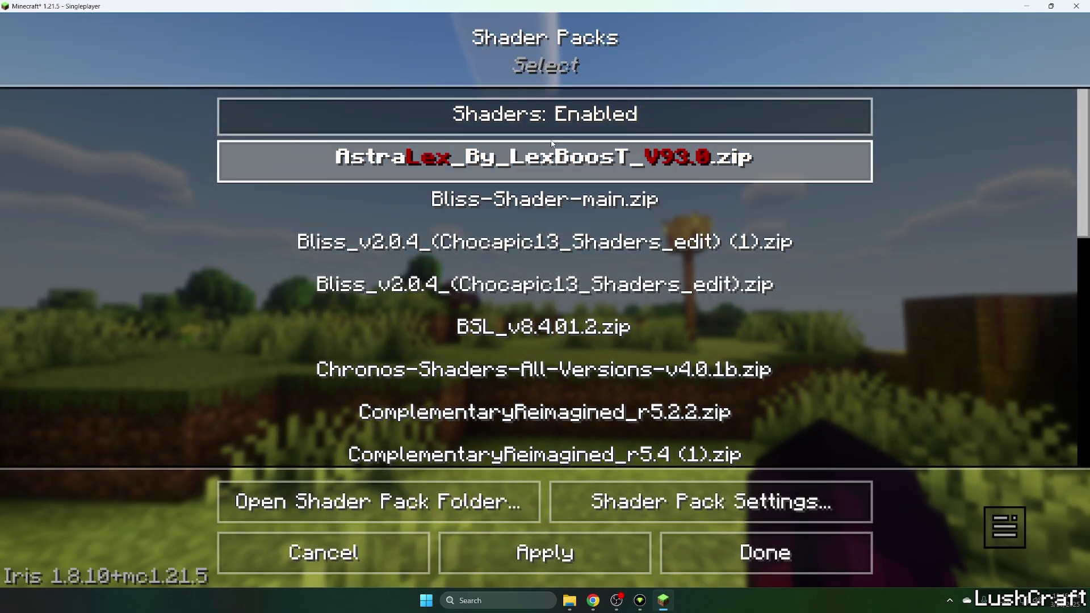
click(545, 116)
click(576, 163)
scroll(570, 229, down, 20)
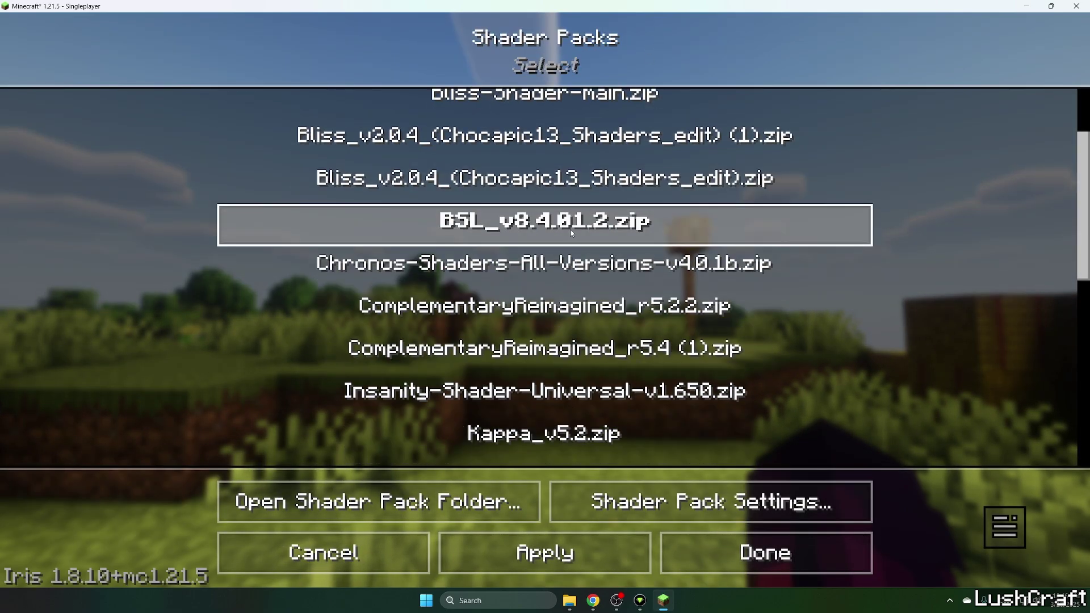
scroll(566, 253, down, 1)
click(547, 364)
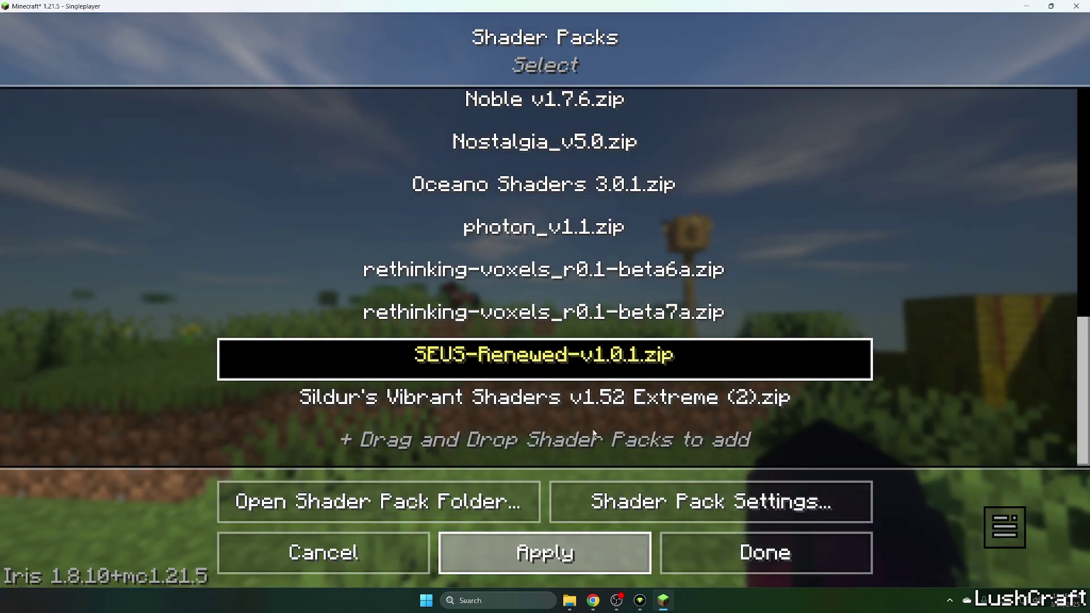
Step: Apply SEUS Renewed and fly over the village houses, trees and farm to view the shading
key(Escape)
key(Escape)
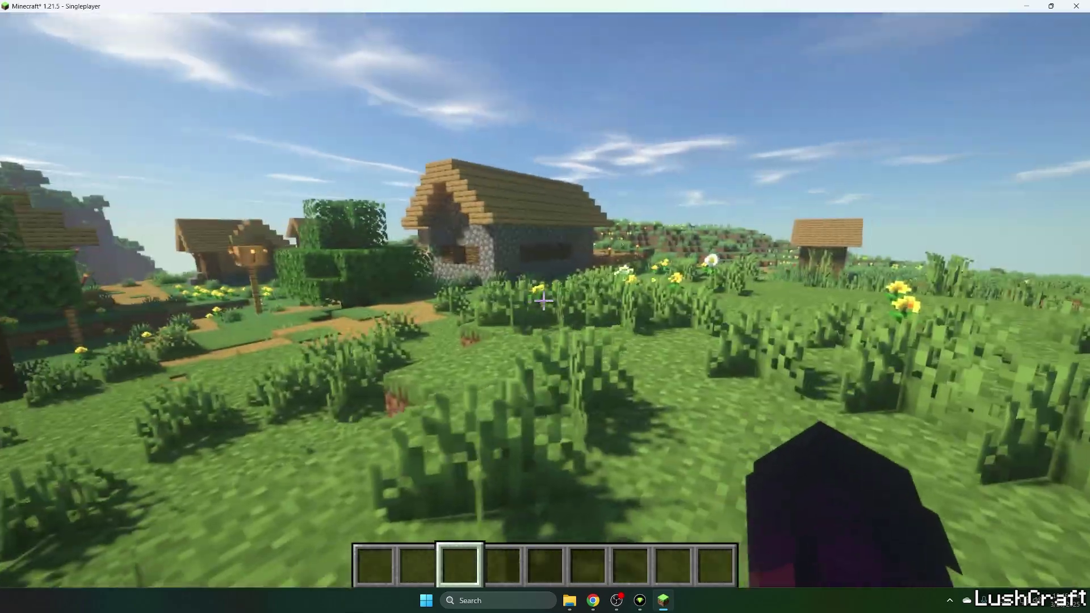
key(w)
key(w)
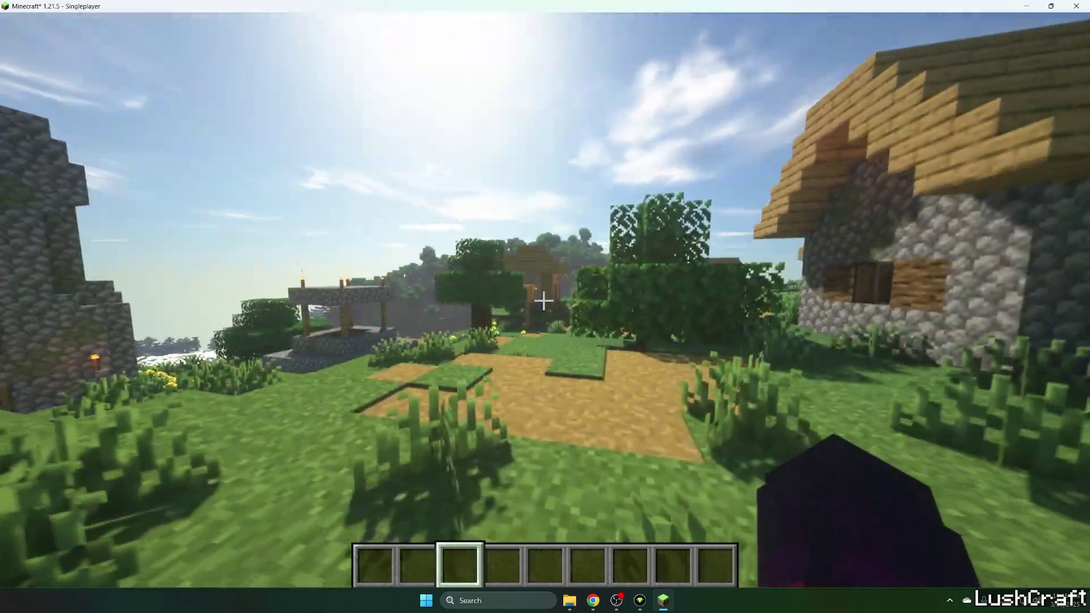
key(w)
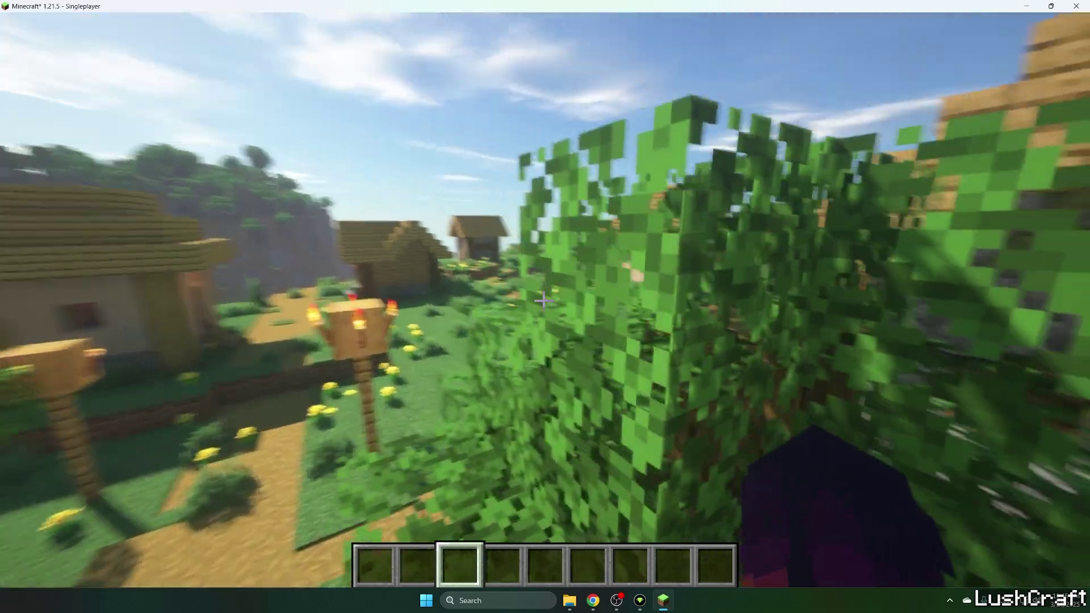
key(w)
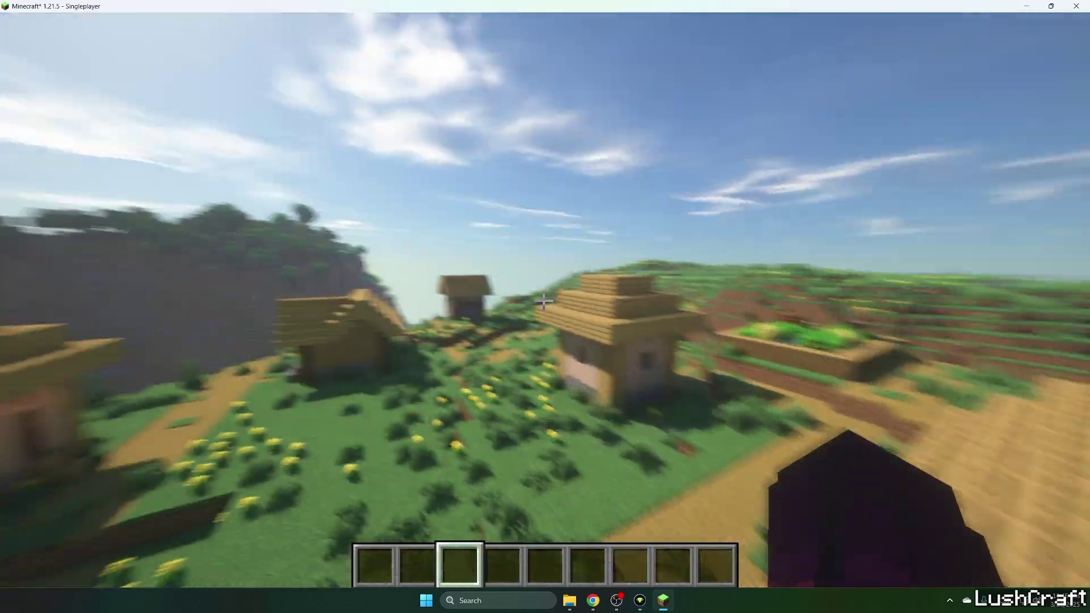
key(w)
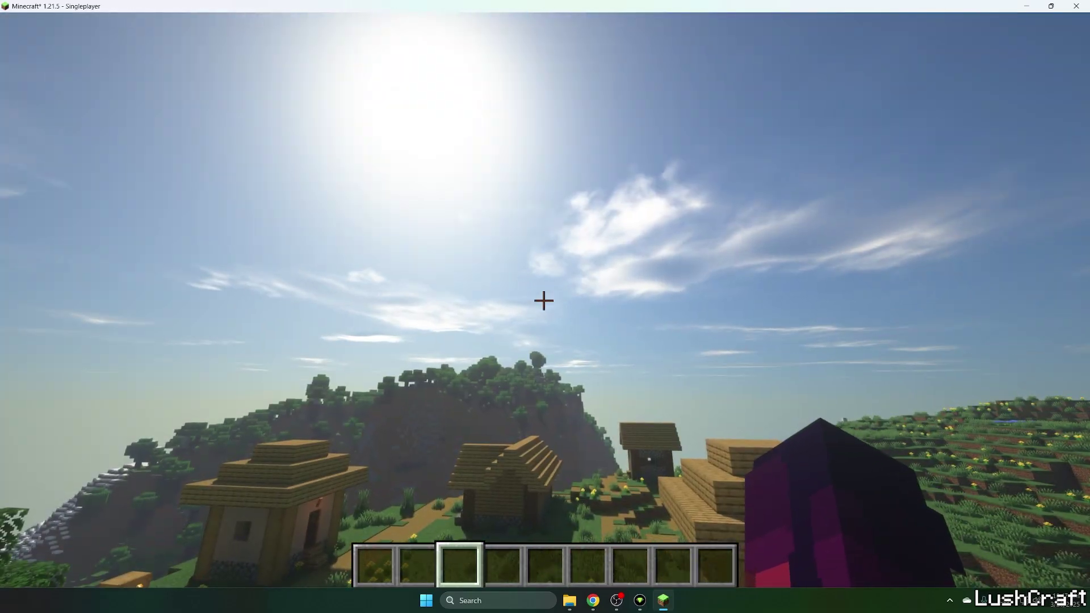
key(w)
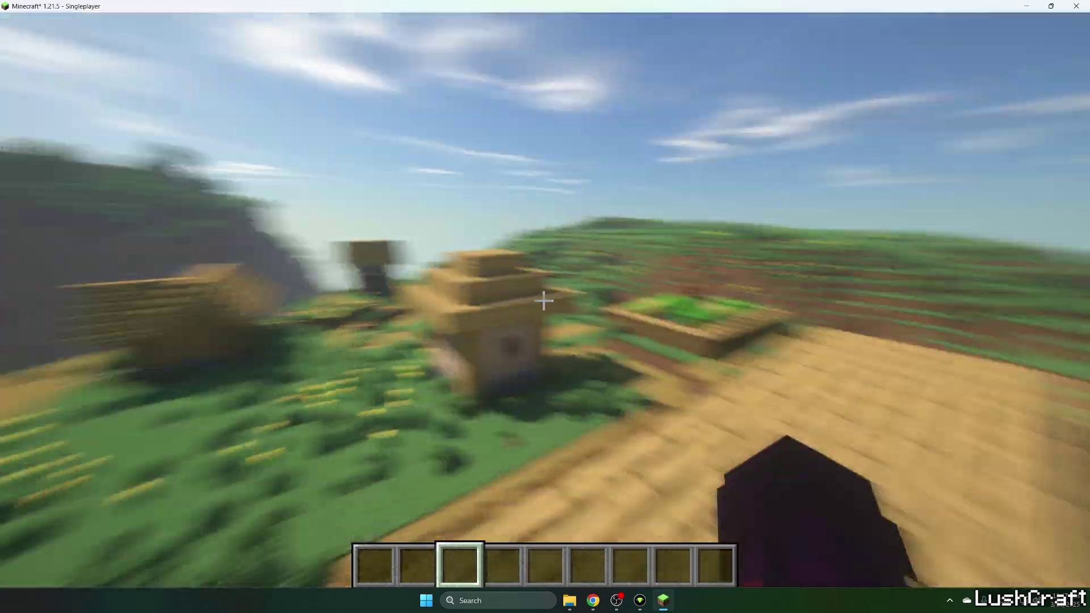
key(w)
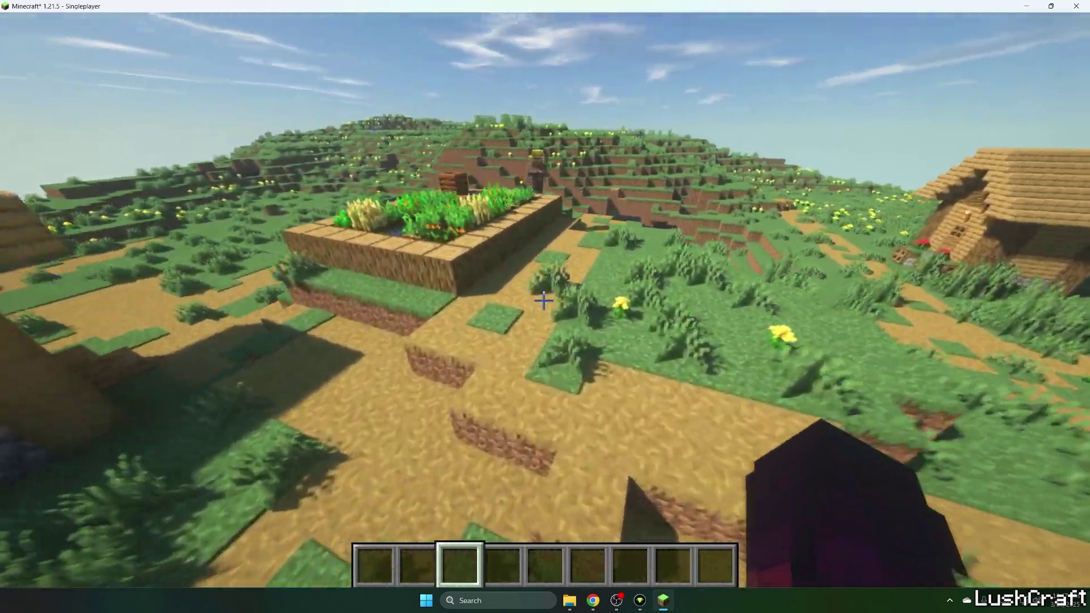